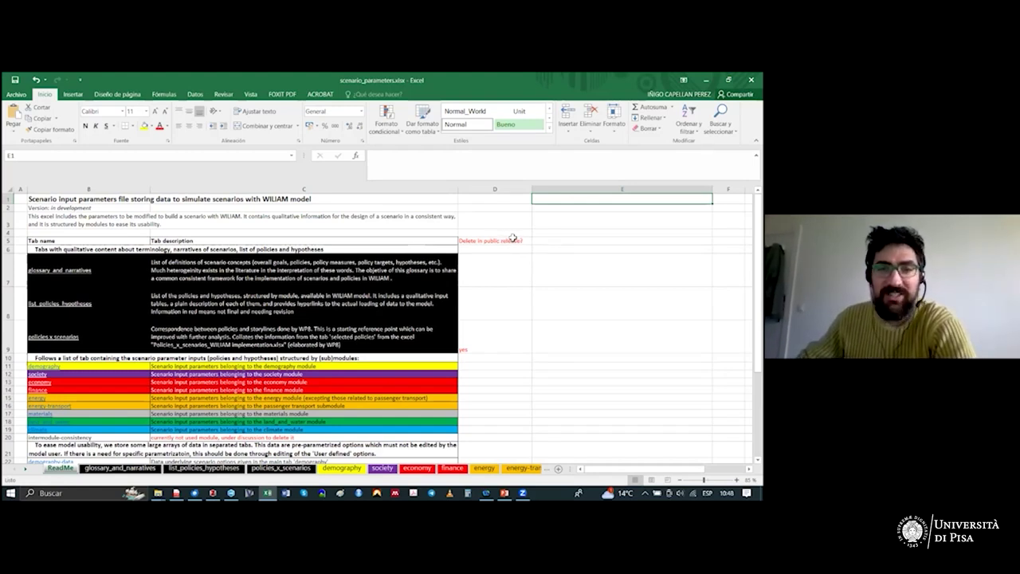
Read the ReadMe overview and the glossary_and_narratives sheet, covering the list of definitions and the LOCOMOTION narratives.
{"action": "scroll", "coordinate": [102, 403], "scroll_direction": "down", "scroll_amount": 2}
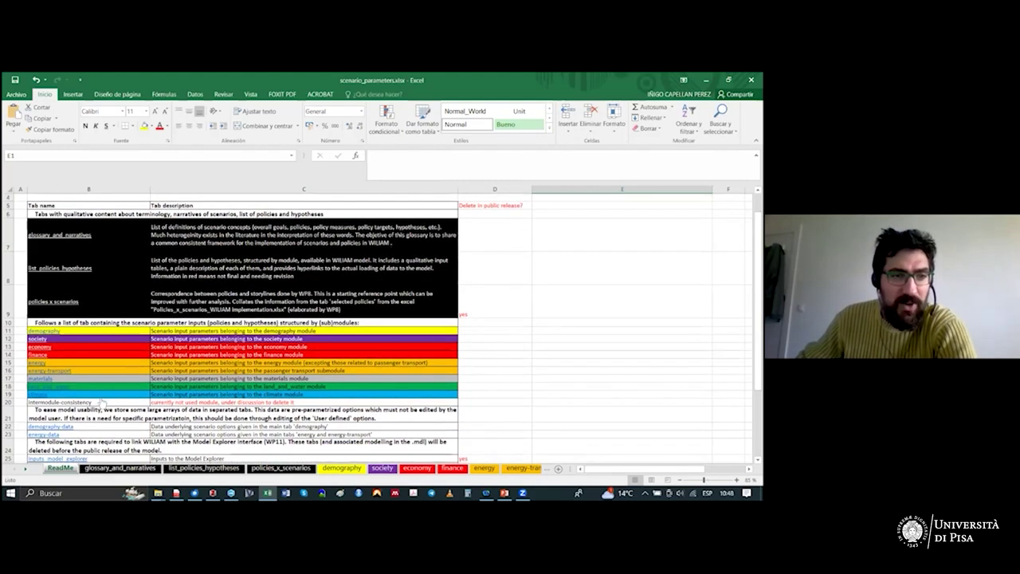
{"action": "scroll", "coordinate": [87, 446], "scroll_direction": "up", "scroll_amount": 2}
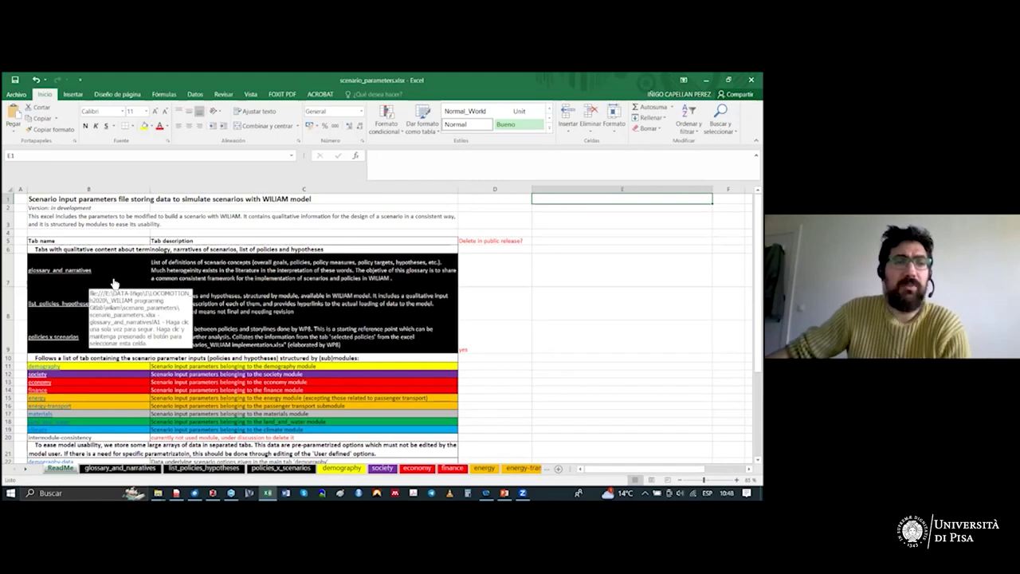
{"action": "left_click", "coordinate": [121, 470]}
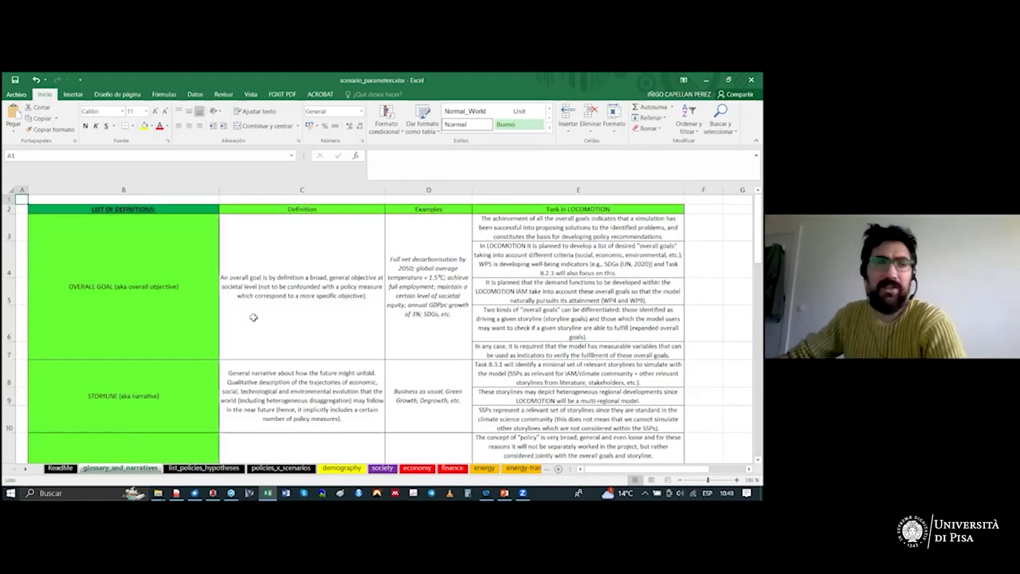
{"action": "scroll", "coordinate": [253, 317], "scroll_direction": "down", "scroll_amount": 1, "text": "ctrl"}
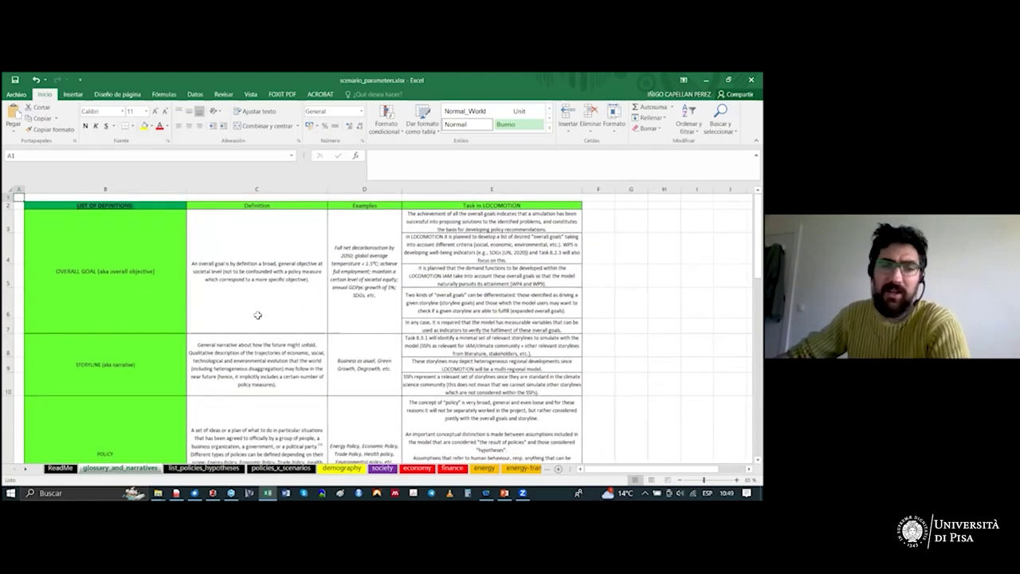
{"action": "scroll", "coordinate": [260, 313], "scroll_direction": "down", "scroll_amount": 3}
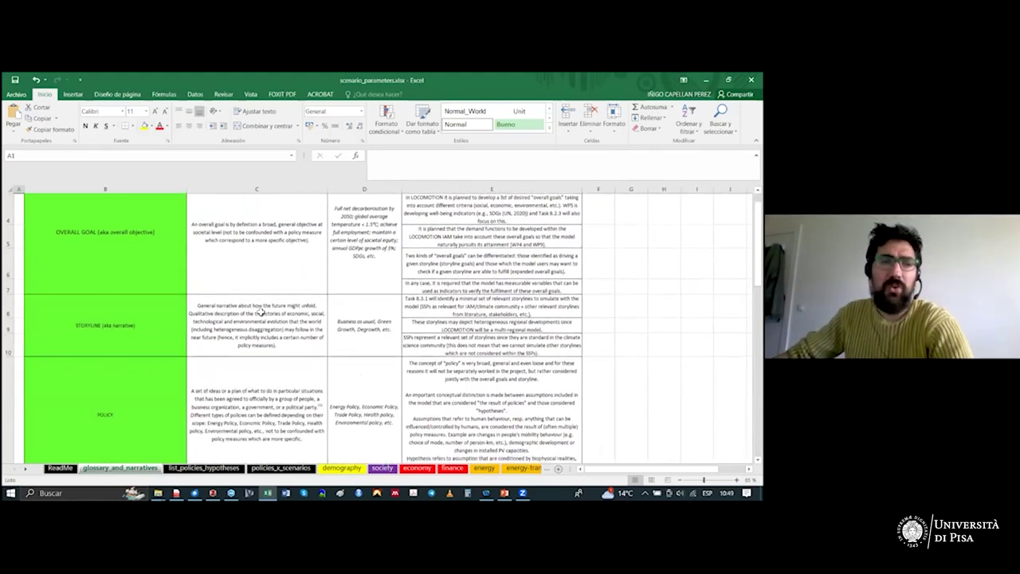
{"action": "scroll", "coordinate": [261, 313], "scroll_direction": "down", "scroll_amount": 4}
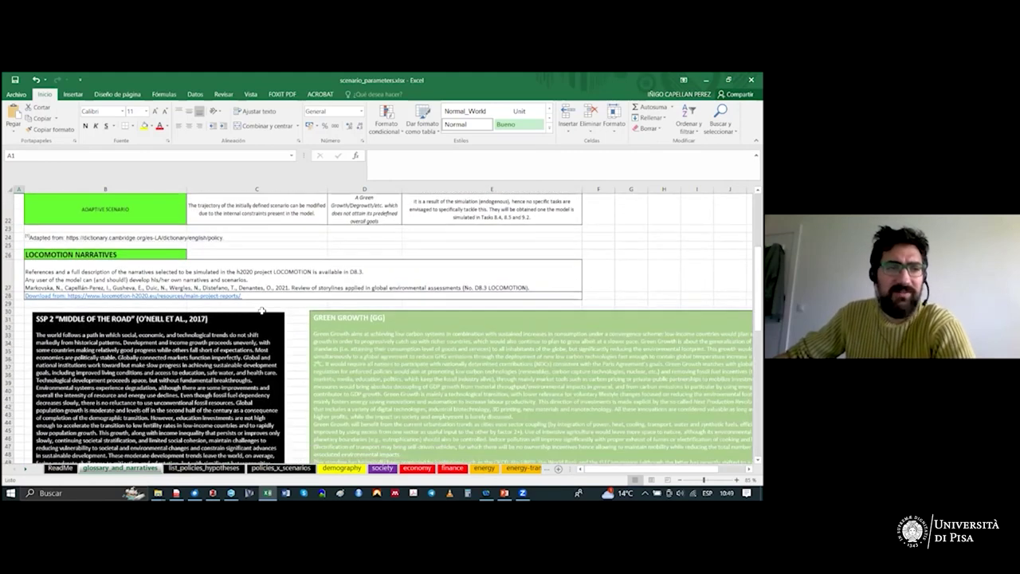
{"action": "scroll", "coordinate": [261, 311], "scroll_direction": "down", "scroll_amount": 3}
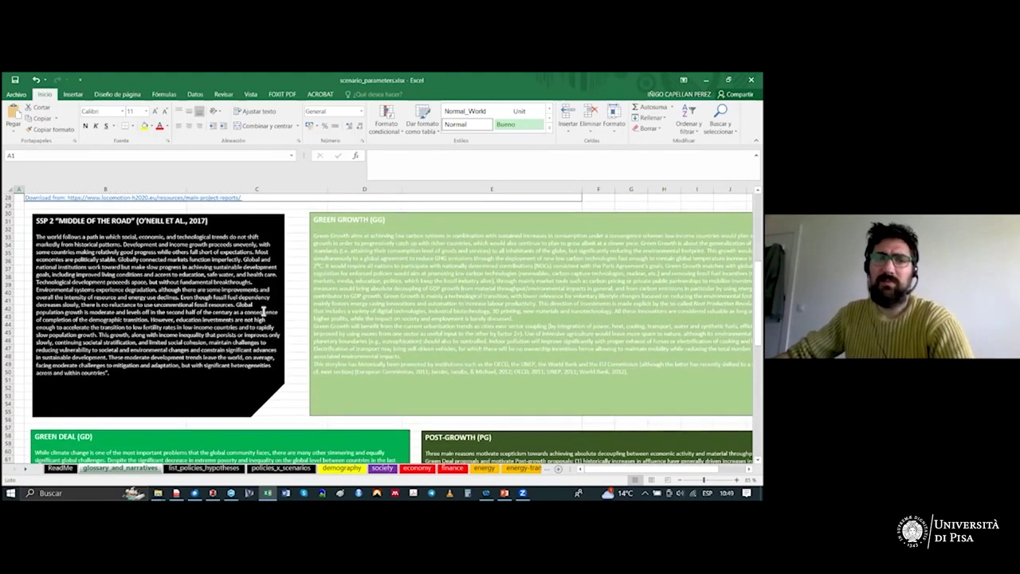
{"action": "scroll", "coordinate": [263, 313], "scroll_direction": "down", "scroll_amount": 7}
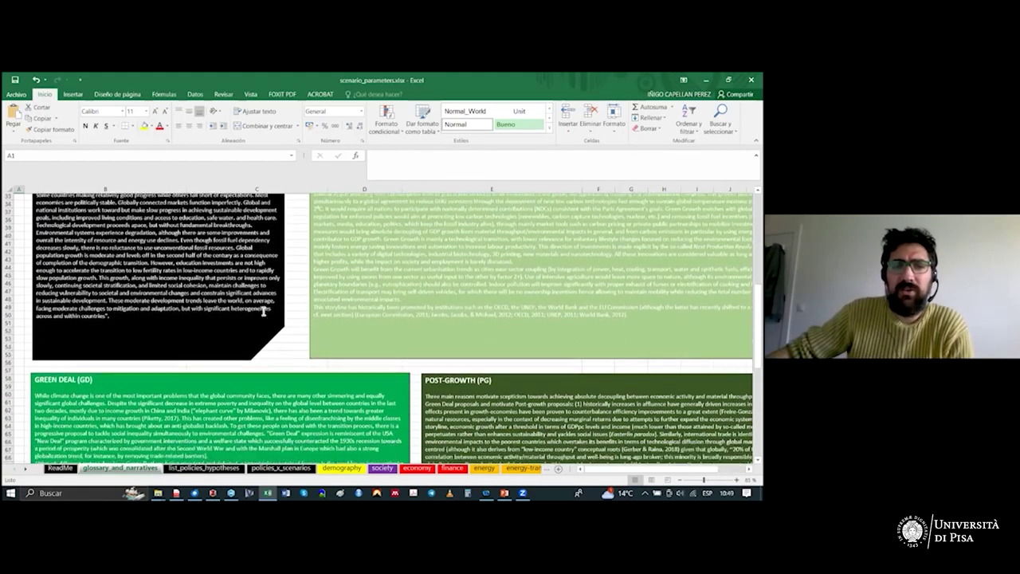
{"action": "scroll", "coordinate": [263, 312], "scroll_direction": "down", "scroll_amount": 5}
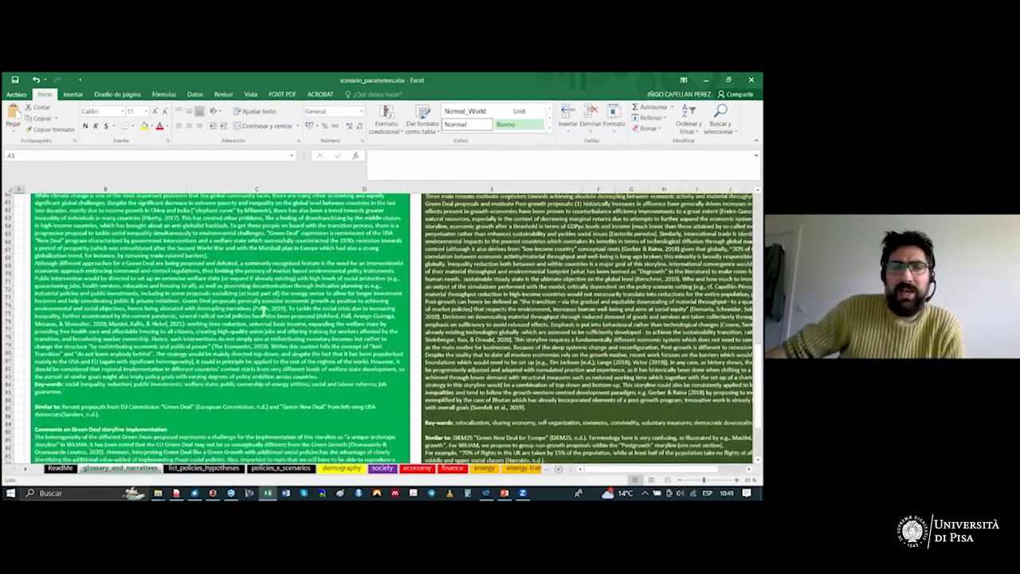
{"action": "scroll", "coordinate": [263, 311], "scroll_direction": "up", "scroll_amount": 5}
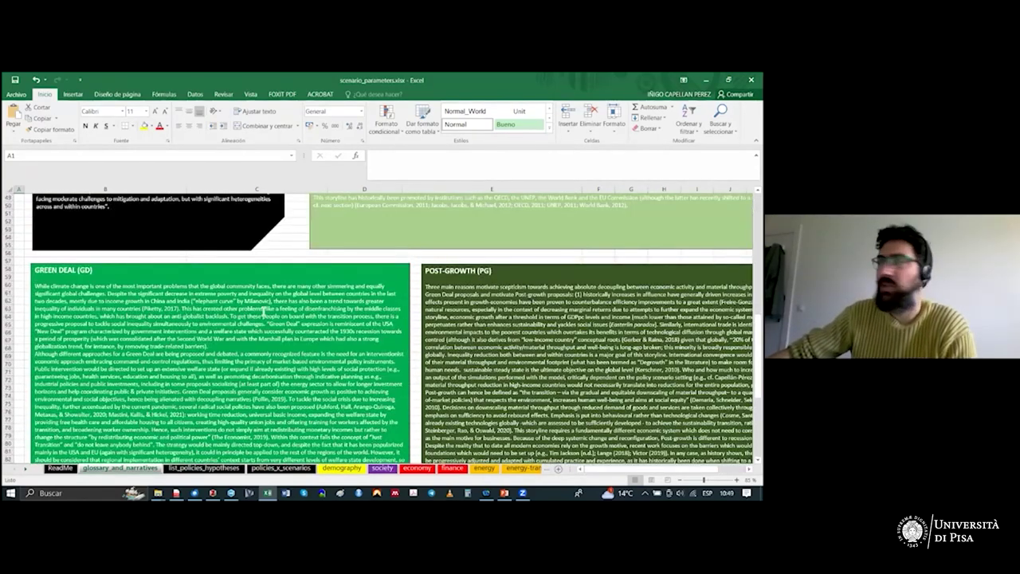
{"action": "scroll", "coordinate": [263, 311], "scroll_direction": "up", "scroll_amount": 3}
Open the list_policies_hypotheses sheet and go to its first cell, A1.
{"action": "key", "text": "ctrl+Page_Down"}
{"action": "scroll", "coordinate": [263, 311], "scroll_direction": "up", "scroll_amount": 5}
{"action": "left_click", "coordinate": [203, 470]}
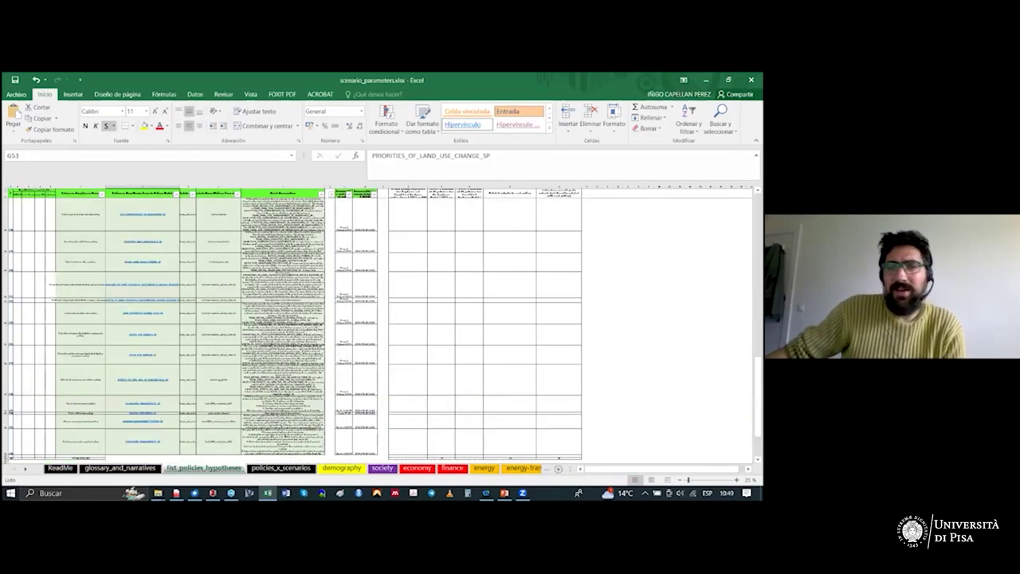
{"action": "left_click", "coordinate": [668, 241]}
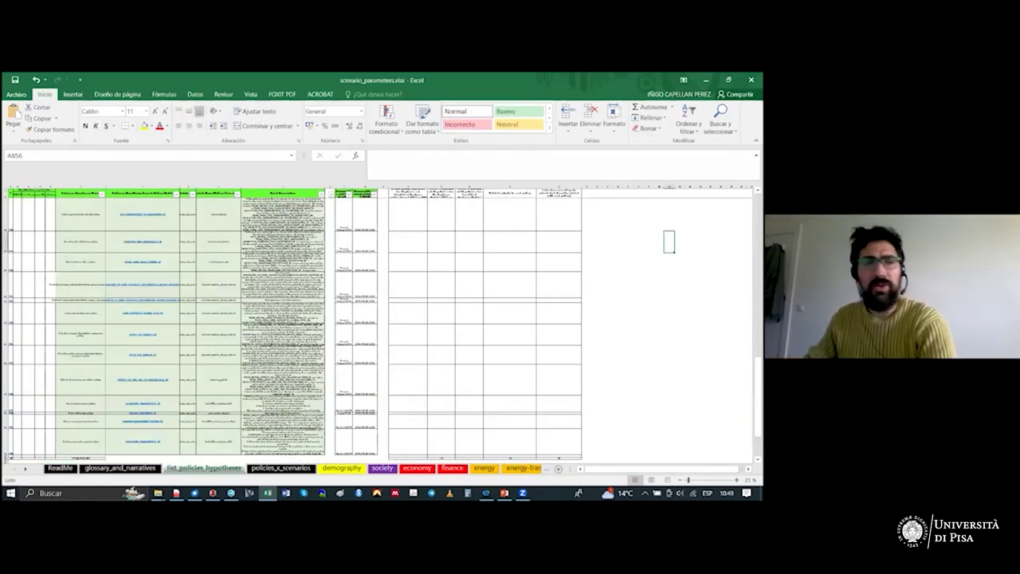
{"action": "key", "text": "ctrl+Left"}
{"action": "key", "text": "ctrl+Left"}
{"action": "key", "text": "ctrl+Up"}
{"action": "key", "text": "ctrl+Up"}
{"action": "key", "text": "ctrl+Up"}
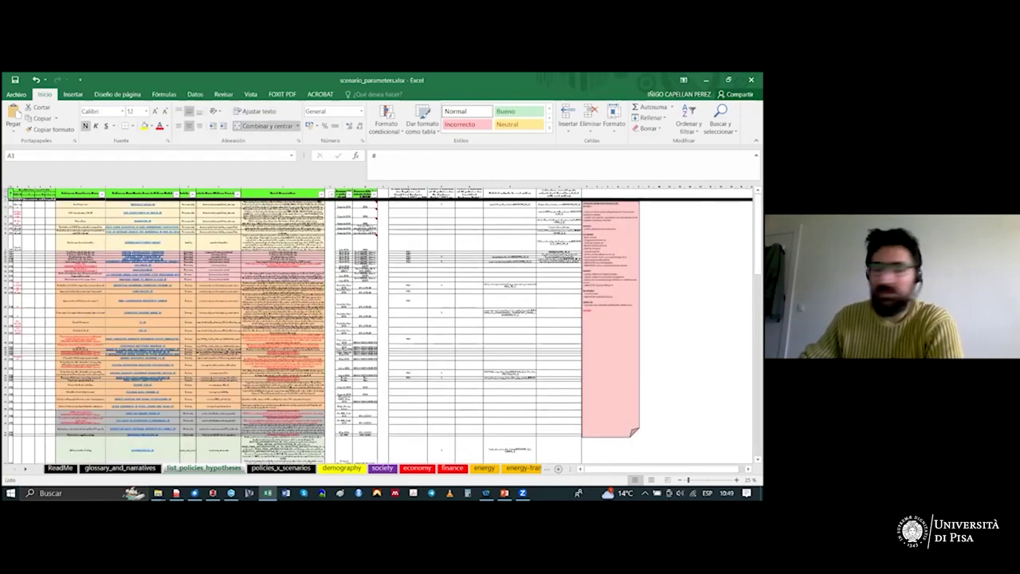
Find the Afforestation Policy among the Land_and_water policies and select its name cell.
{"action": "scroll", "coordinate": [270, 351], "scroll_direction": "down", "scroll_amount": 5}
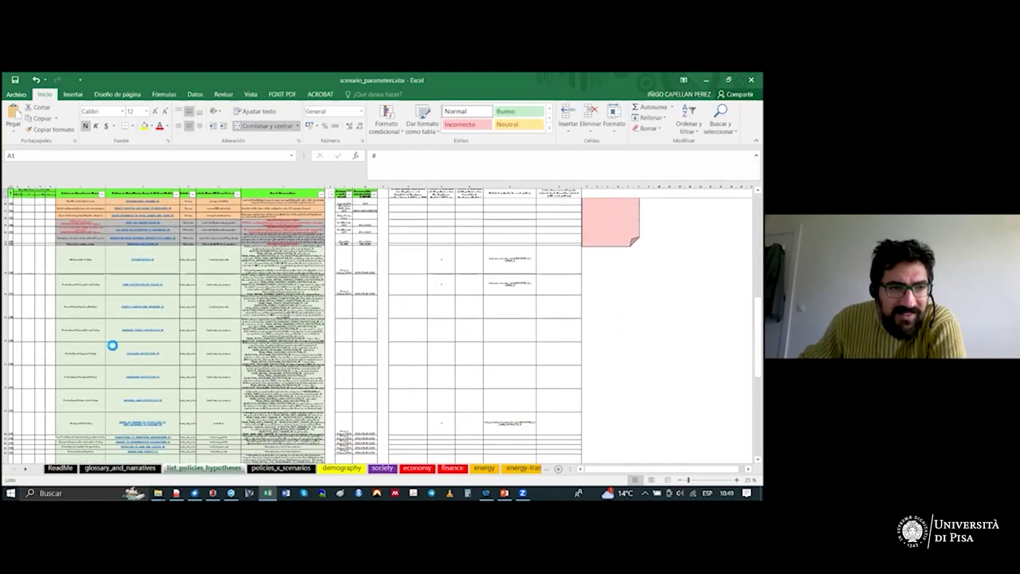
{"action": "scroll", "coordinate": [109, 344], "scroll_direction": "up", "scroll_amount": 4}
{"action": "scroll", "coordinate": [271, 353], "scroll_direction": "down", "scroll_amount": 2}
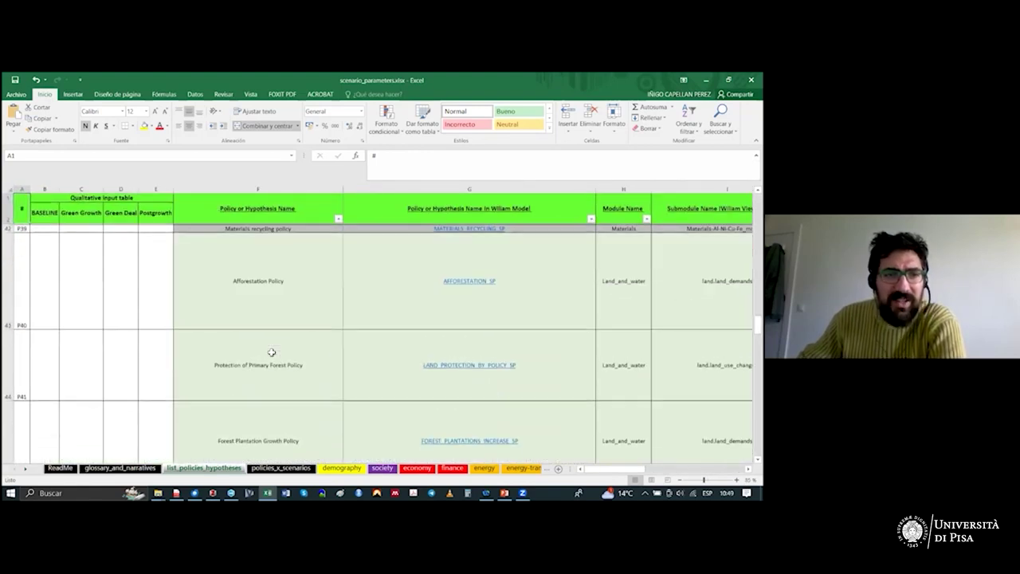
{"action": "left_click", "coordinate": [260, 297]}
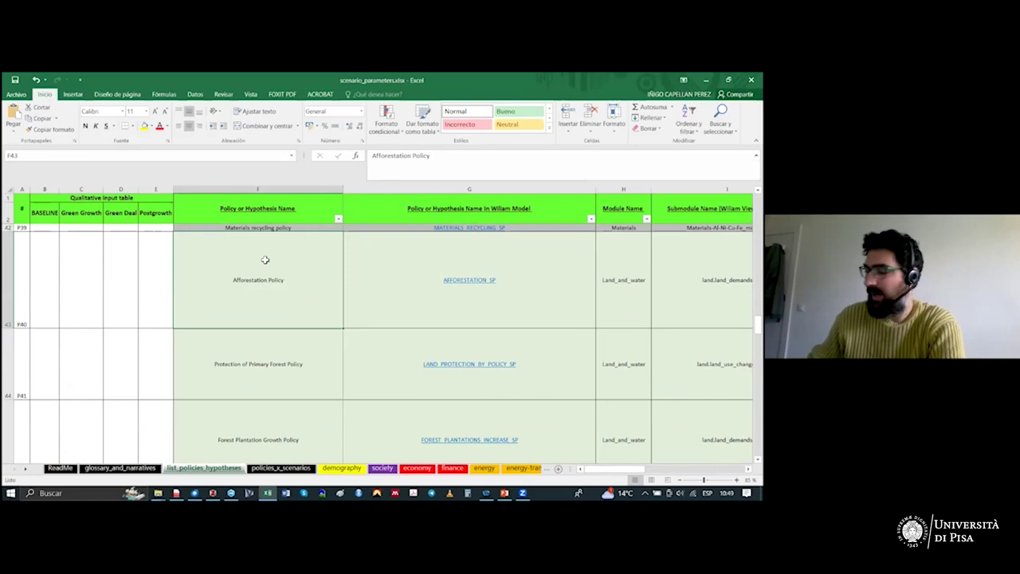
{"action": "key", "text": "Right"}
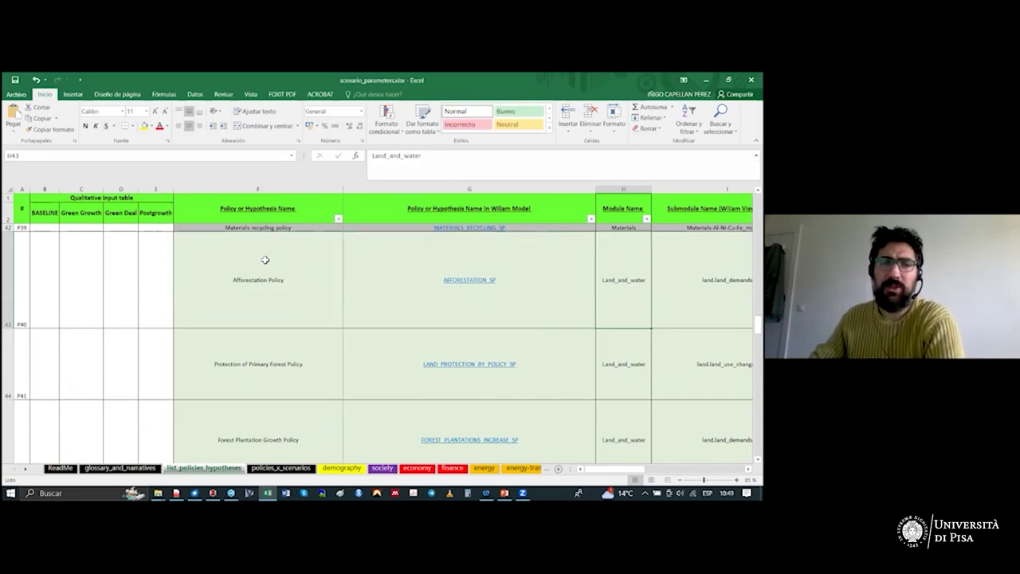
{"action": "key", "text": "Left"}
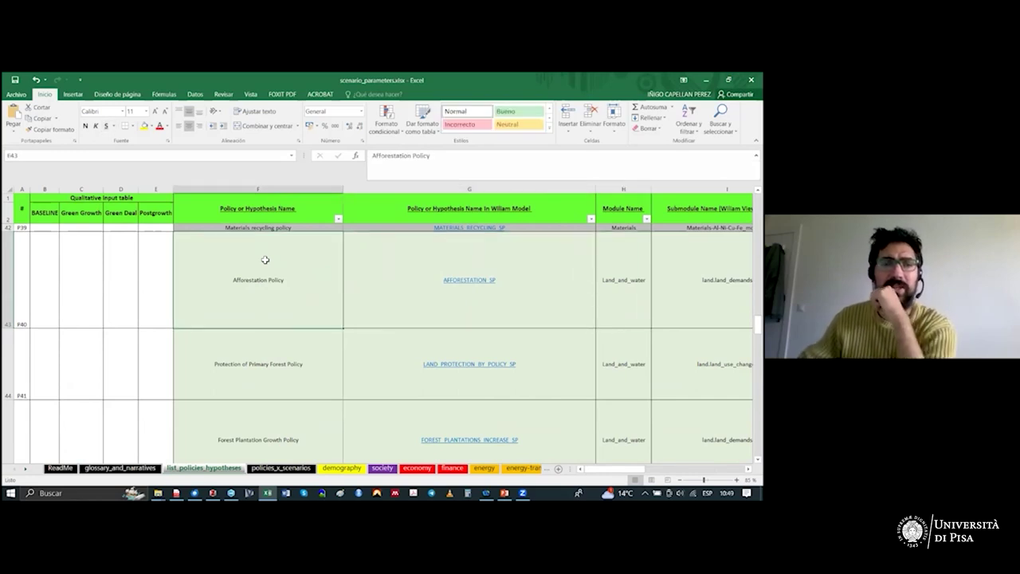
{"action": "left_click", "coordinate": [10, 275]}
{"action": "left_click", "coordinate": [309, 270]}
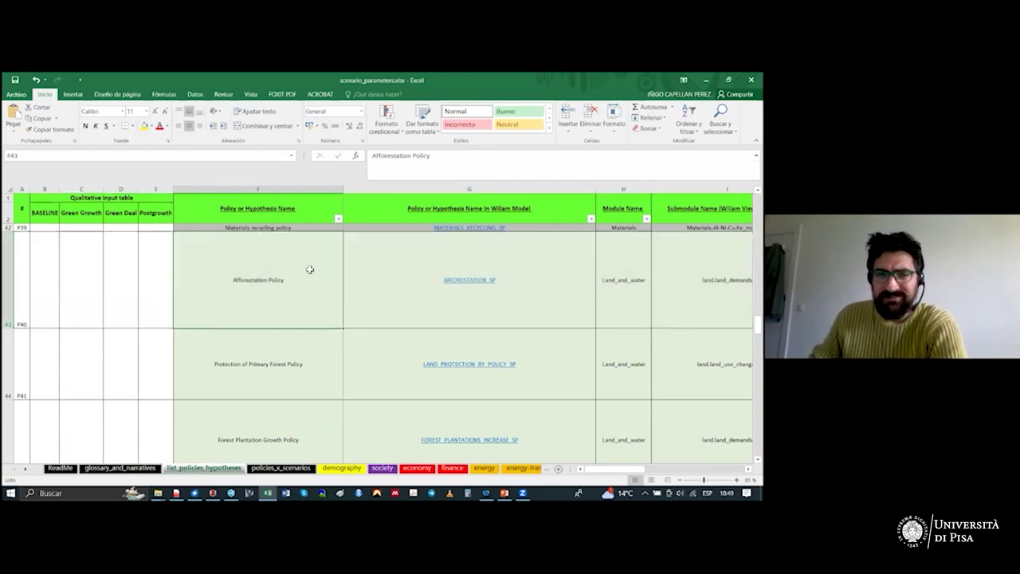
Examine the module name, submodule name and brief description of the Afforestation Policy.
{"action": "key", "text": "Right"}
{"action": "key", "text": "Right"}
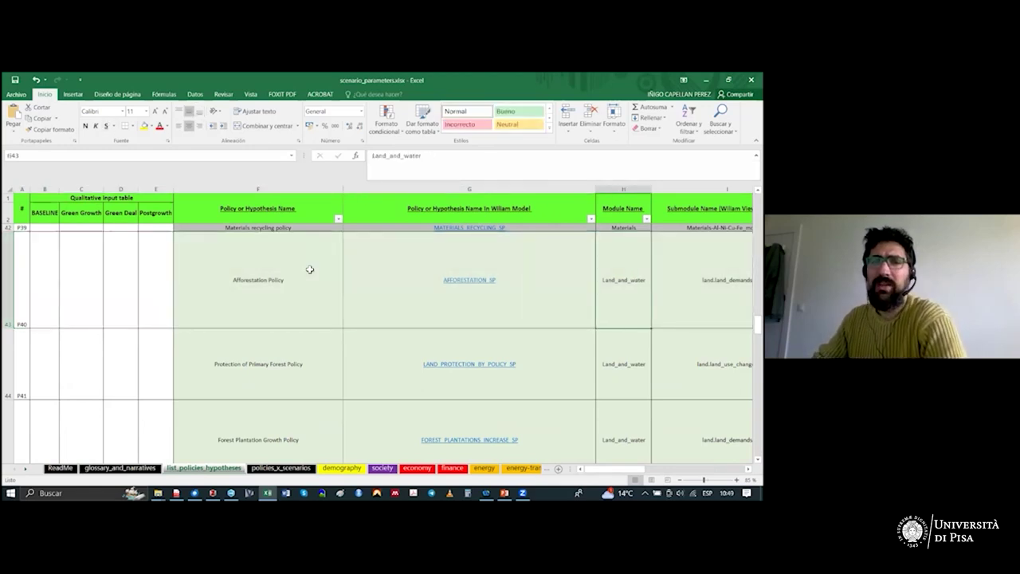
{"action": "key", "text": "Right"}
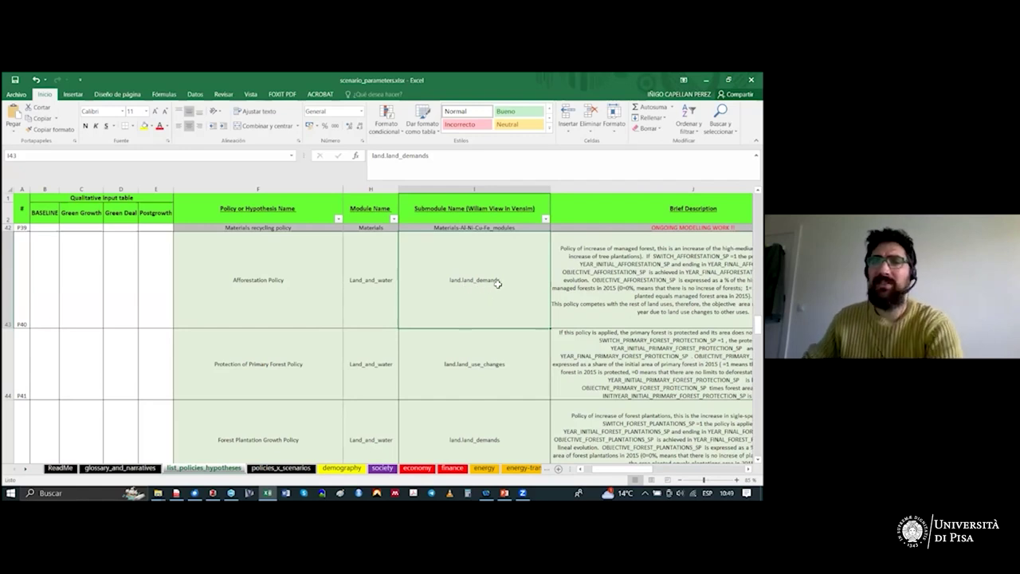
{"action": "key", "text": "Right"}
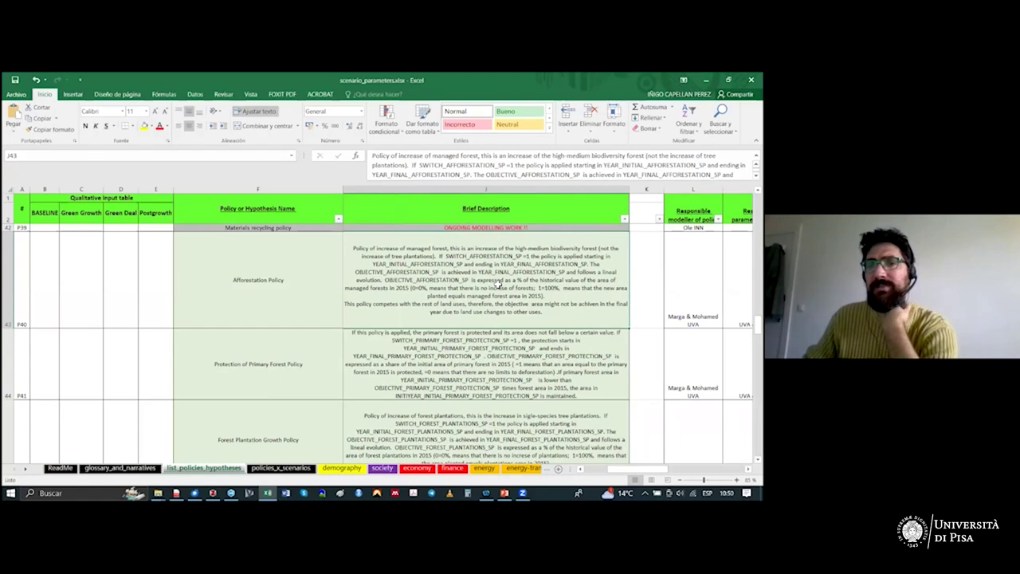
{"action": "key", "text": "Right"}
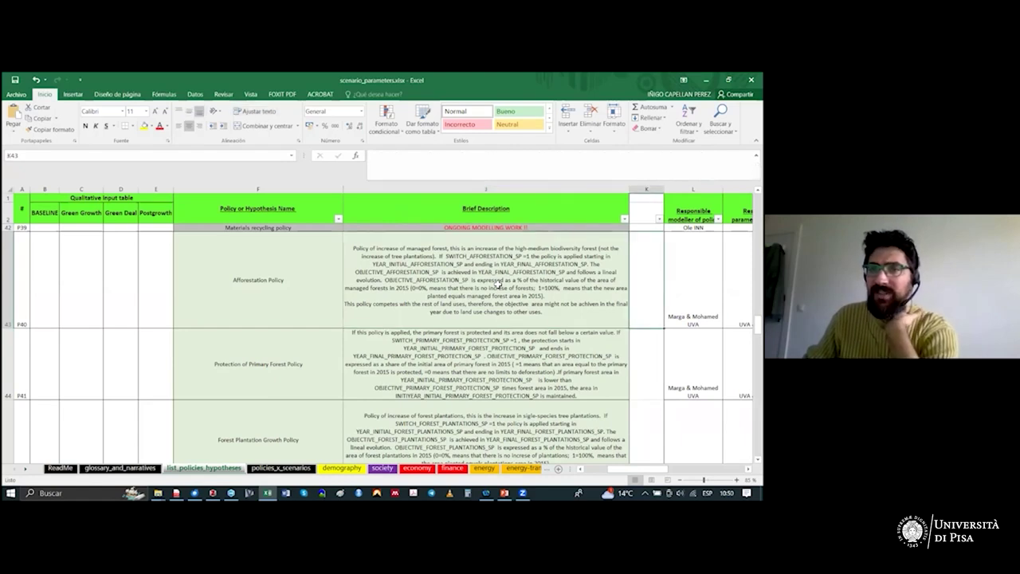
Check the responsibility columns beside the Afforestation Policy's description, and return to the policy's name cell.
{"action": "key", "text": "Right"}
{"action": "key", "text": "Right"}
{"action": "key", "text": "Left"}
{"action": "key", "text": "Left"}
{"action": "key", "text": "Left"}
{"action": "key", "text": "Left"}
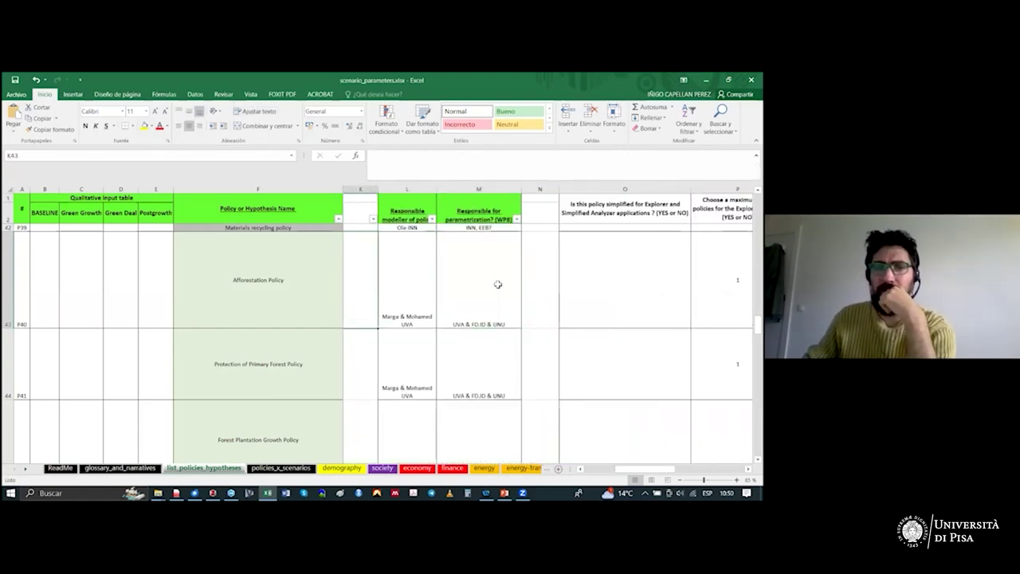
{"action": "key", "text": "Right"}
{"action": "key", "text": "Right"}
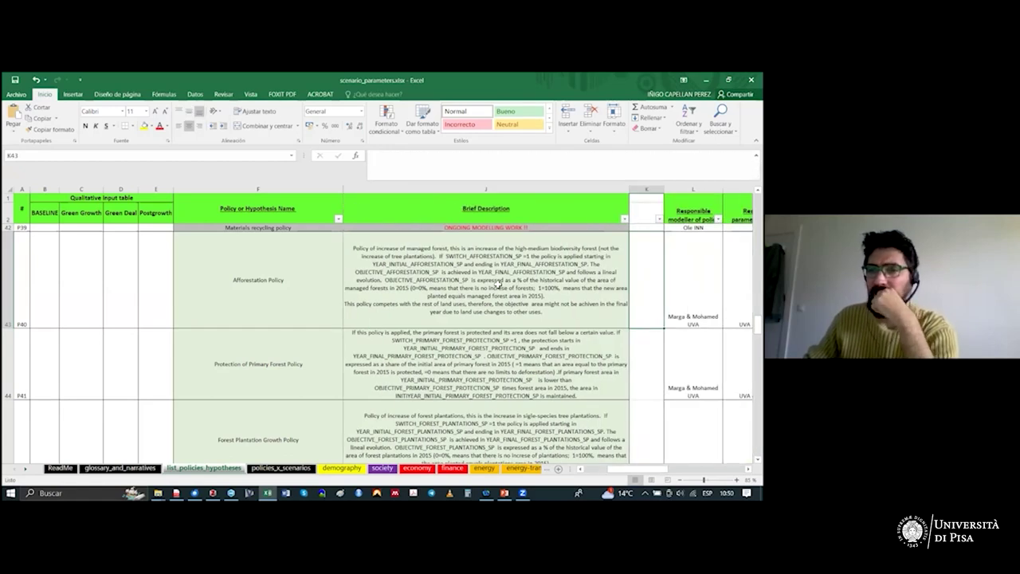
{"action": "key", "text": "Right"}
{"action": "key", "text": "Left"}
{"action": "key", "text": "Left"}
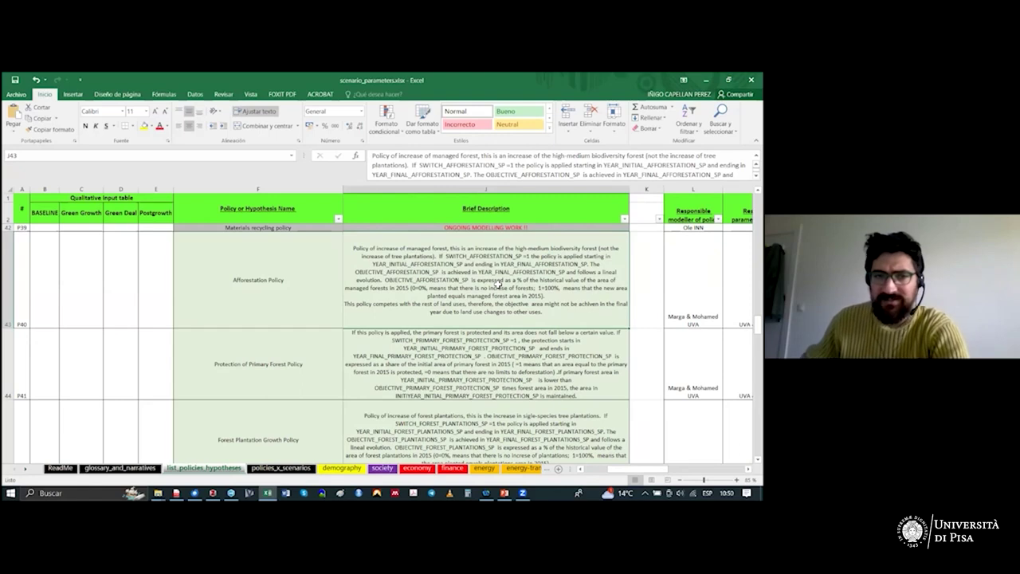
{"action": "key", "text": "Left"}
{"action": "key", "text": "Left"}
{"action": "key", "text": "Left"}
{"action": "key", "text": "Left"}
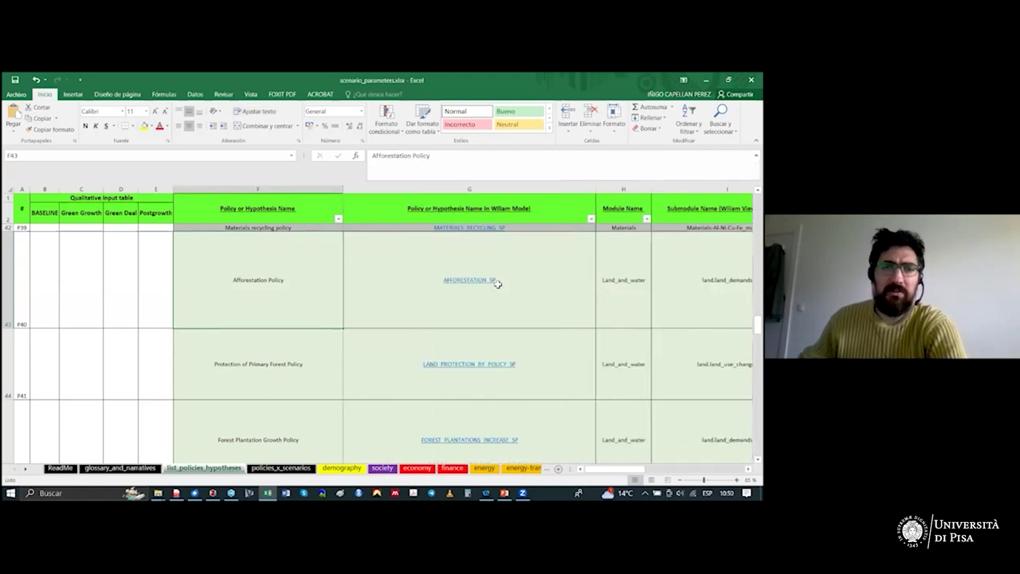
Follow the AFFORESTATION_SP link to its parameter table on the land_and_water sheet.
{"action": "scroll", "coordinate": [488, 285], "scroll_direction": "down", "scroll_amount": 4}
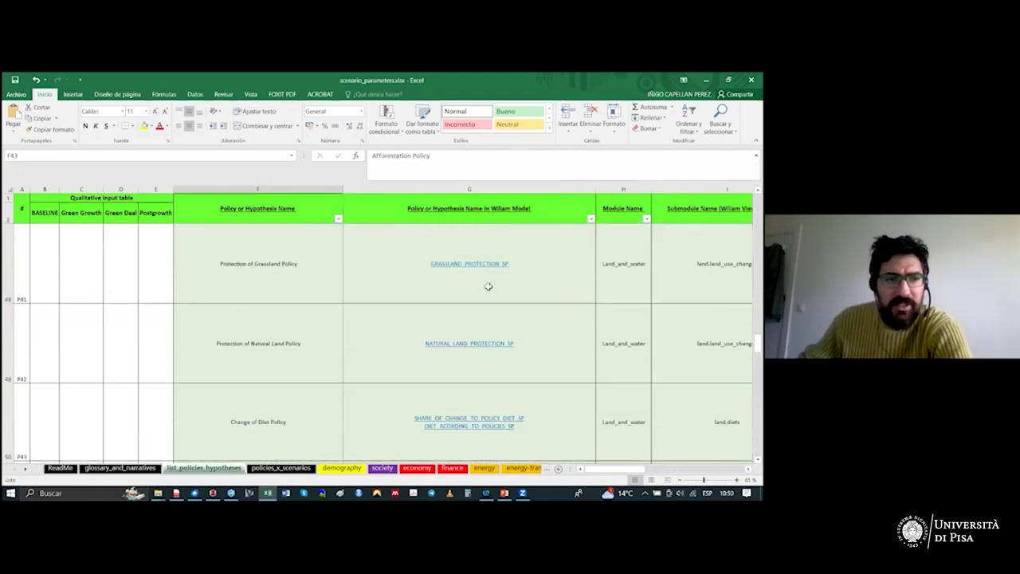
{"action": "scroll", "coordinate": [489, 285], "scroll_direction": "up", "scroll_amount": 4}
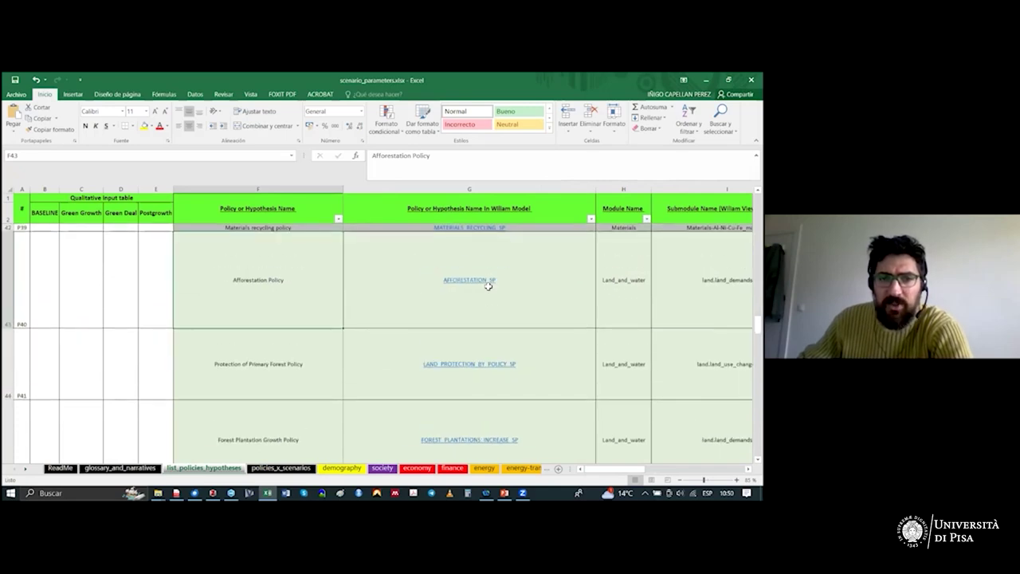
{"action": "left_click", "coordinate": [474, 285]}
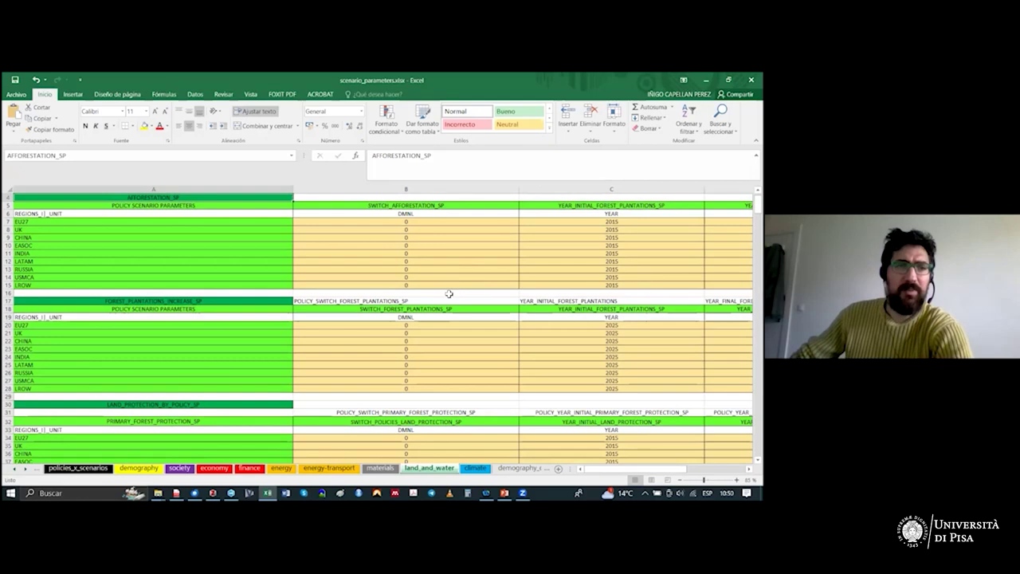
{"action": "scroll", "coordinate": [279, 248], "scroll_direction": "up", "scroll_amount": 1}
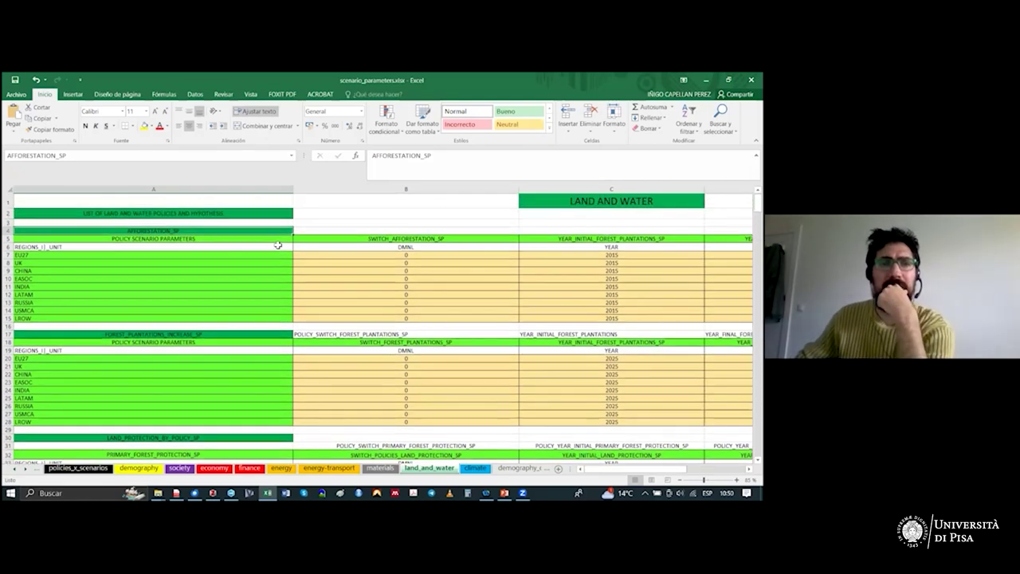
Select the region names from EU27 to LROW in the AFFORESTATION_SP table.
{"action": "left_click", "coordinate": [194, 255]}
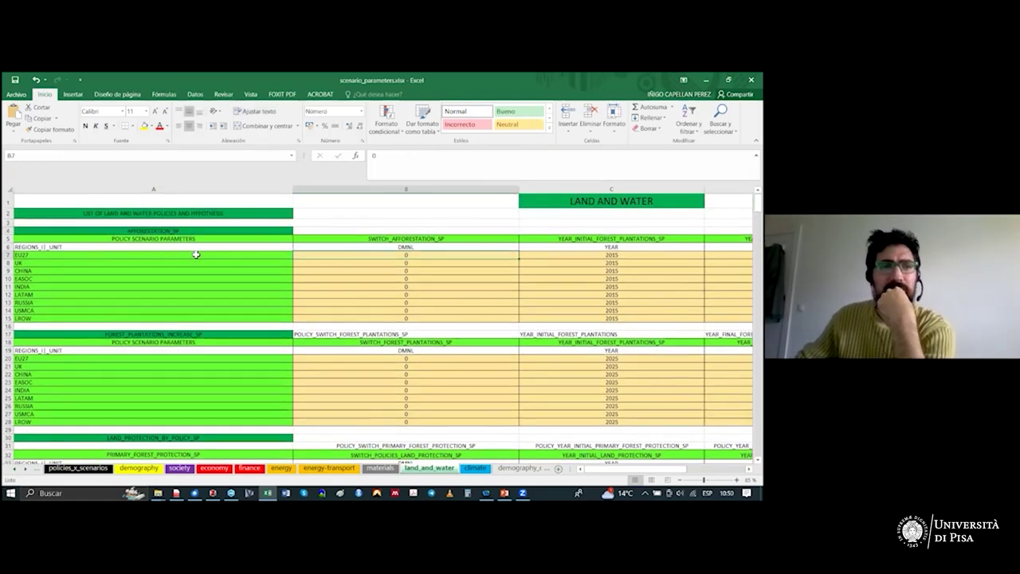
{"action": "key", "text": "shift+Right"}
{"action": "left_click_drag", "start_coordinate": [208, 273], "coordinate": [206, 316]}
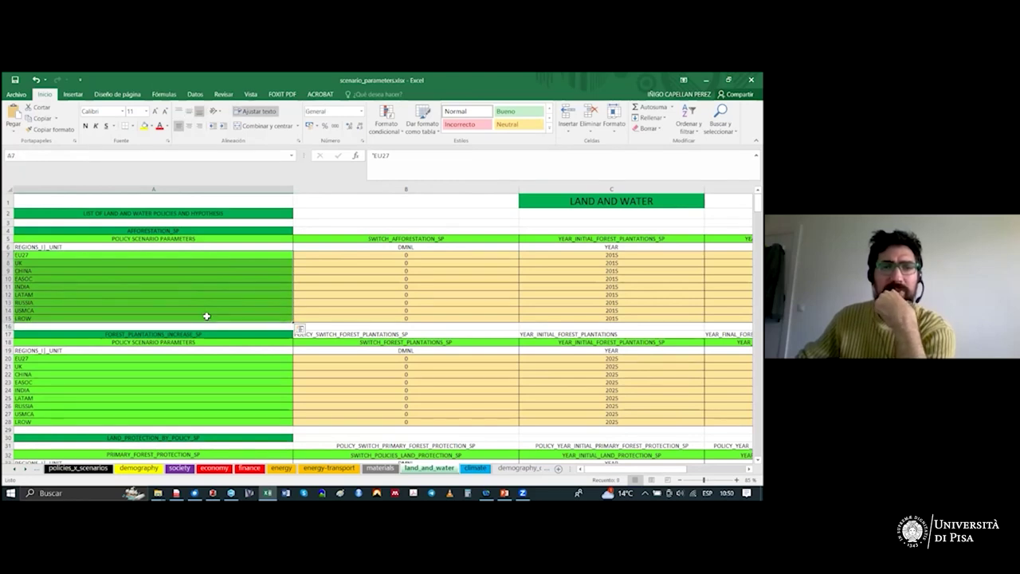
Set SWITCH_AFFORESTATION_SP to 1 for EU27 and fill the value down through LROW.
{"action": "left_click", "coordinate": [400, 256]}
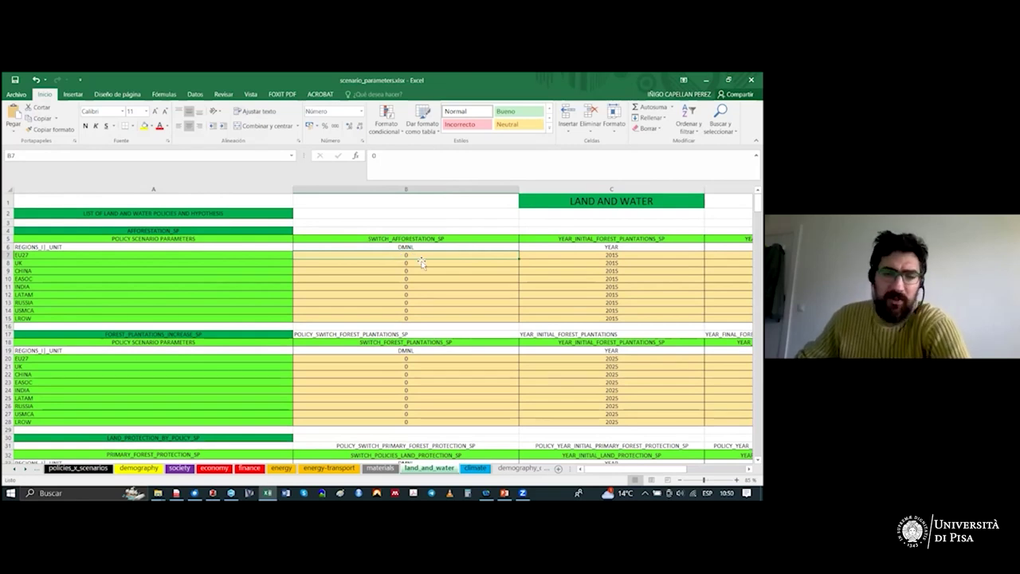
{"action": "type", "text": "1"}
{"action": "key", "text": "ctrl+Return"}
{"action": "left_click_drag", "start_coordinate": [519, 259], "coordinate": [508, 322]}
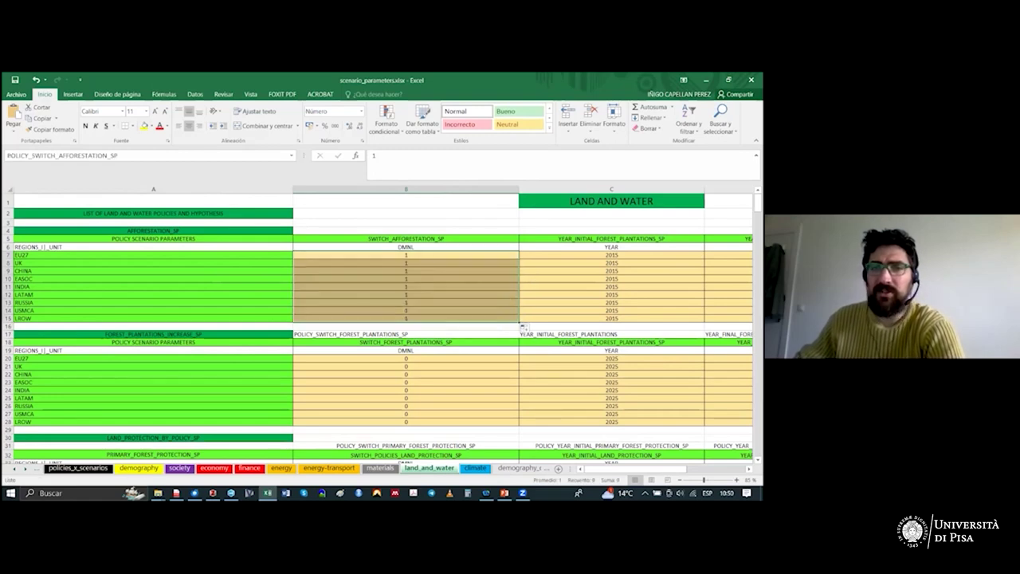
Set EU27's initial year to 2030 and final year to 2050 in the AFFORESTATION_SP table, and move on to its objective value.
{"action": "left_click", "coordinate": [611, 255]}
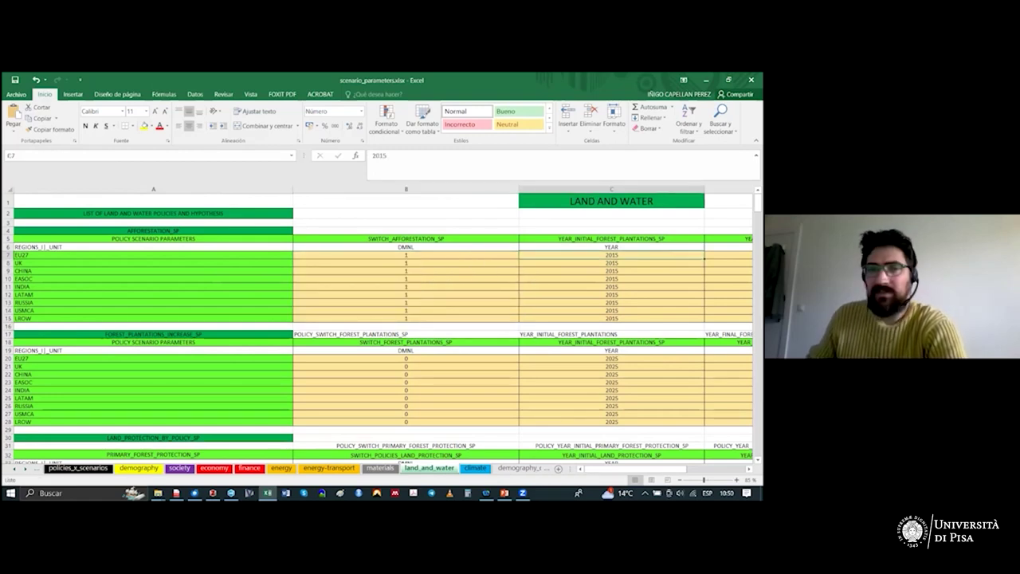
{"action": "scroll", "coordinate": [383, 319], "scroll_direction": "right", "scroll_amount": 2}
{"action": "type", "text": "2030"}
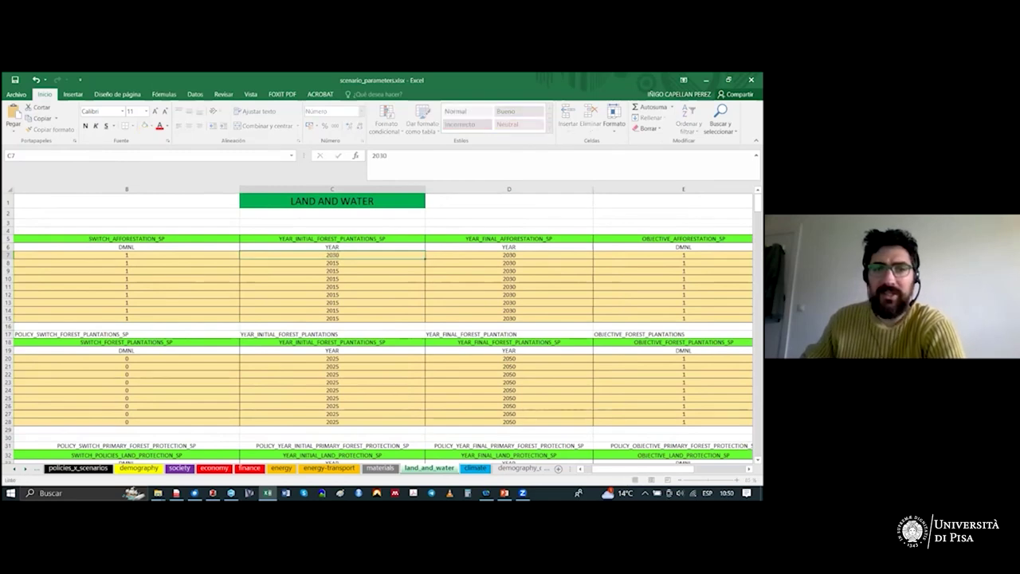
{"action": "key", "text": "Tab"}
{"action": "type", "text": "2050"}
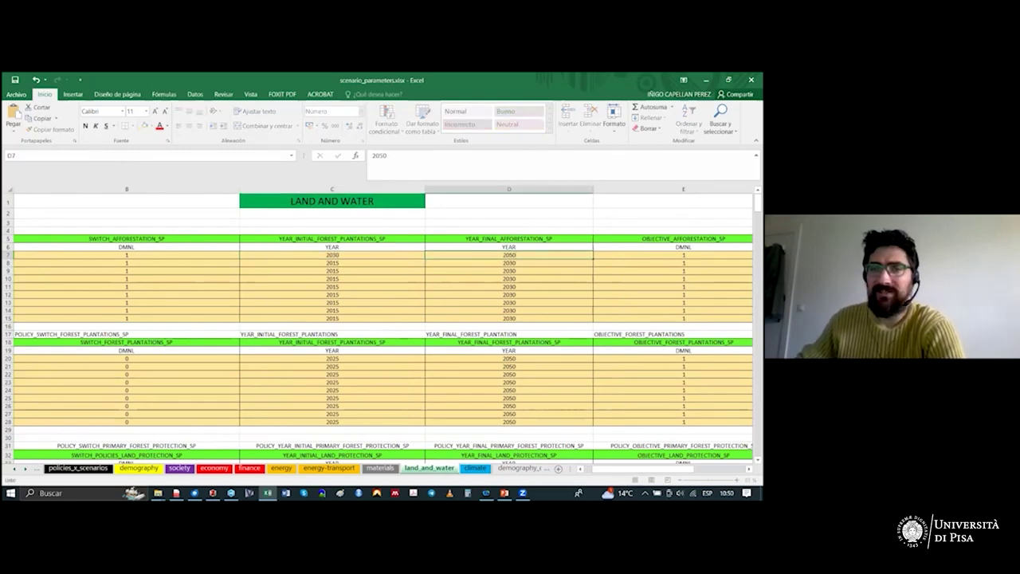
{"action": "key", "text": "Tab"}
{"action": "scroll", "coordinate": [382, 318], "scroll_direction": "right", "scroll_amount": 2}
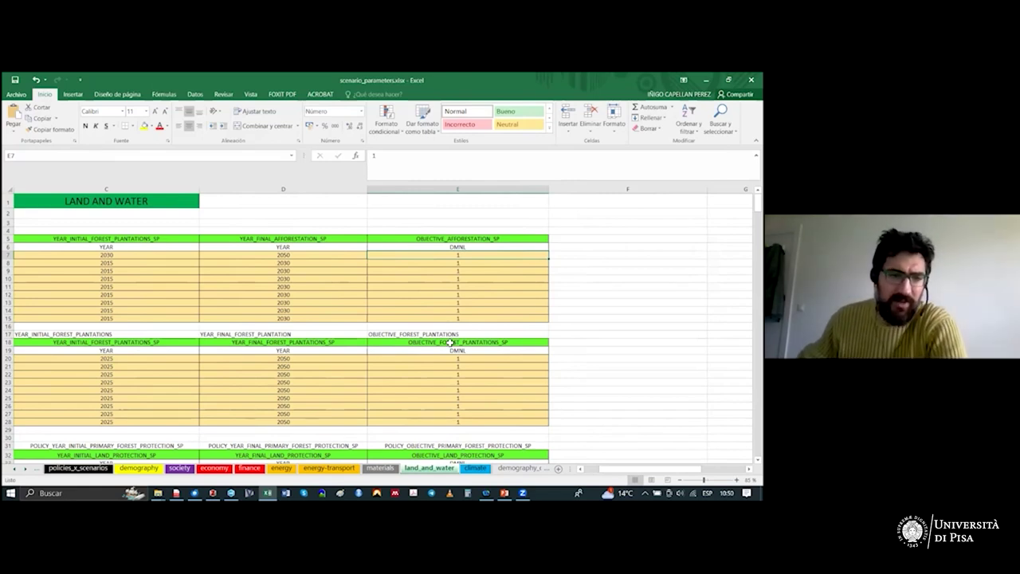
Return to the list_policies_hypotheses sheet and read the Afforestation Policy's brief description.
{"action": "left_click", "coordinate": [15, 469]}
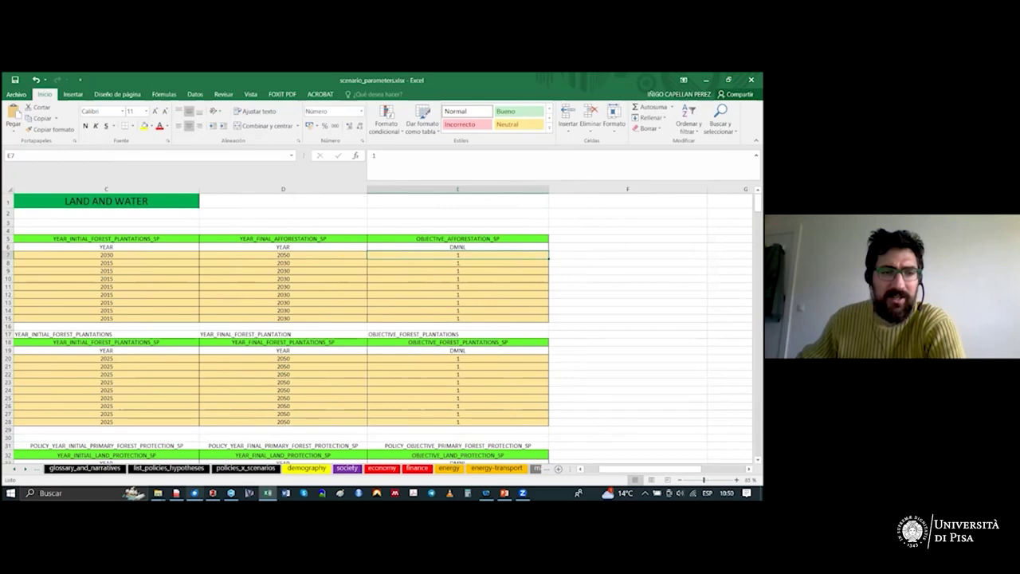
{"action": "left_click", "coordinate": [201, 470]}
{"action": "left_click", "coordinate": [701, 280]}
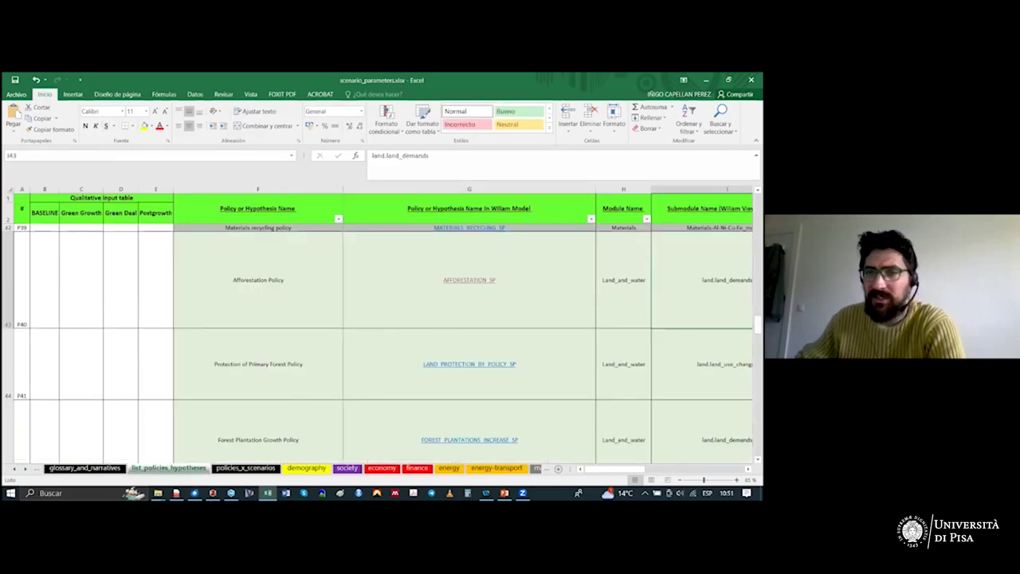
{"action": "key", "text": "Right"}
{"action": "scroll", "coordinate": [548, 319], "scroll_direction": "right", "scroll_amount": 2}
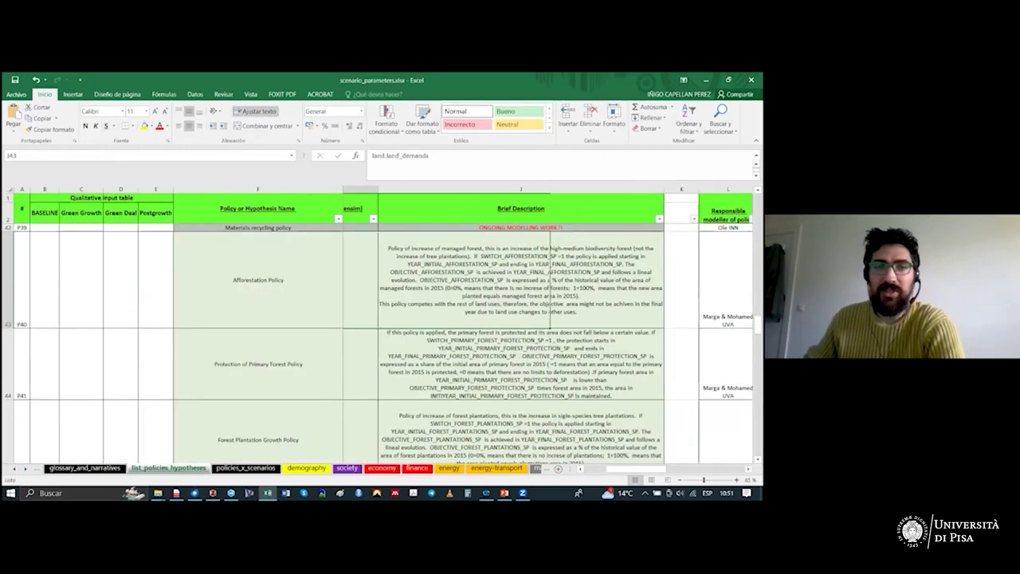
{"action": "scroll", "coordinate": [548, 318], "scroll_direction": "right", "scroll_amount": 1}
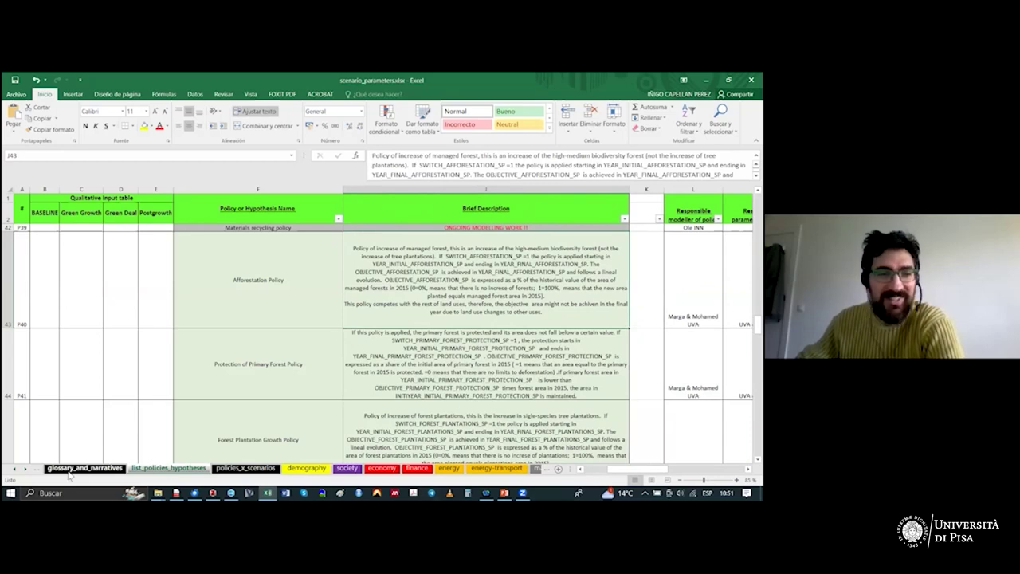
Open the demography sheet and view its FERTILITY_RATES_SP table at the beginning of the sheet.
{"action": "left_click", "coordinate": [27, 470]}
{"action": "left_click", "coordinate": [26, 469]}
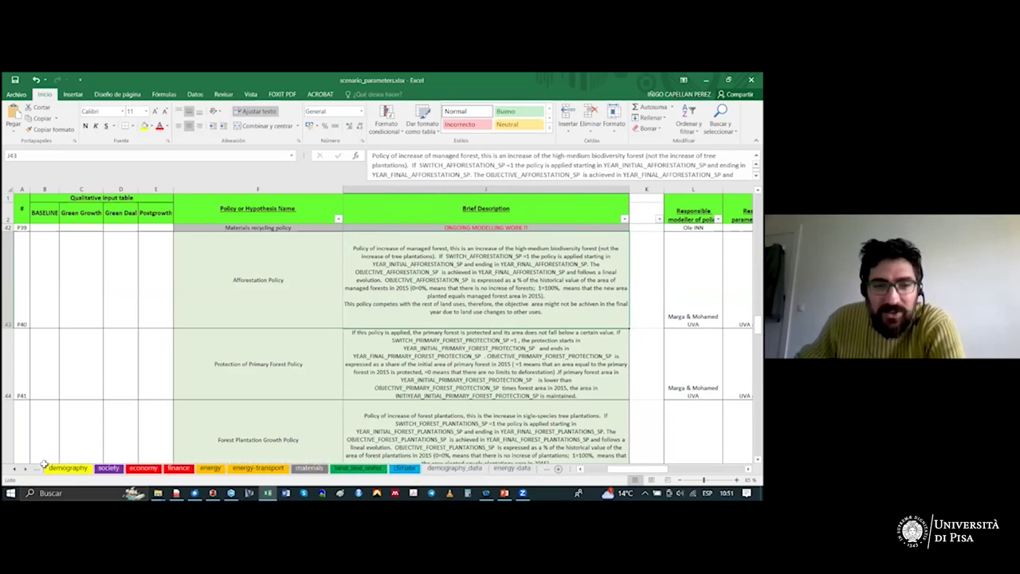
{"action": "left_click", "coordinate": [18, 470]}
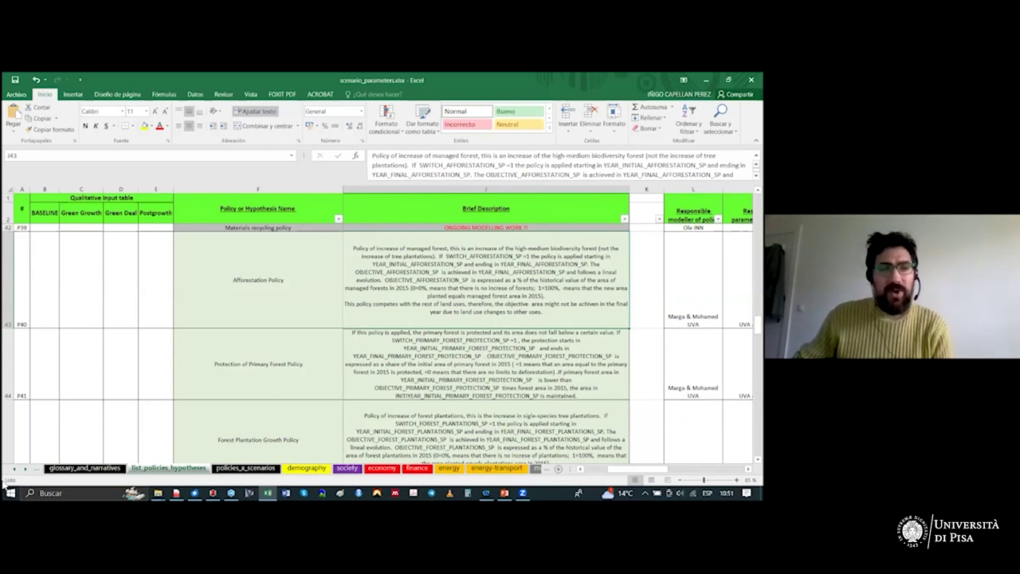
{"action": "left_click", "coordinate": [27, 470]}
{"action": "left_click", "coordinate": [26, 470]}
{"action": "left_click", "coordinate": [136, 469]}
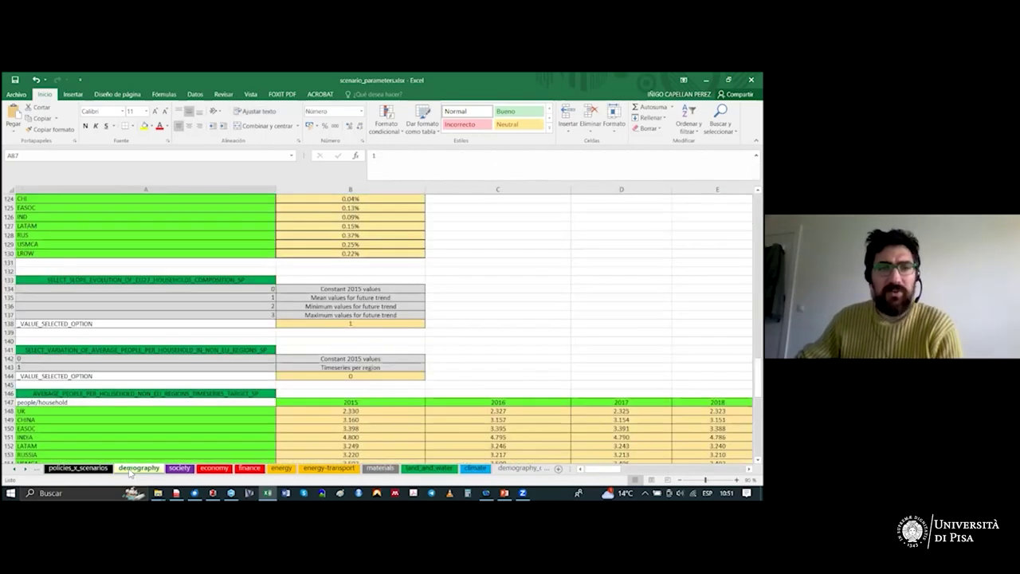
{"action": "scroll", "coordinate": [298, 373], "scroll_direction": "up", "scroll_amount": 5}
{"action": "scroll", "coordinate": [299, 374], "scroll_direction": "up", "scroll_amount": 20}
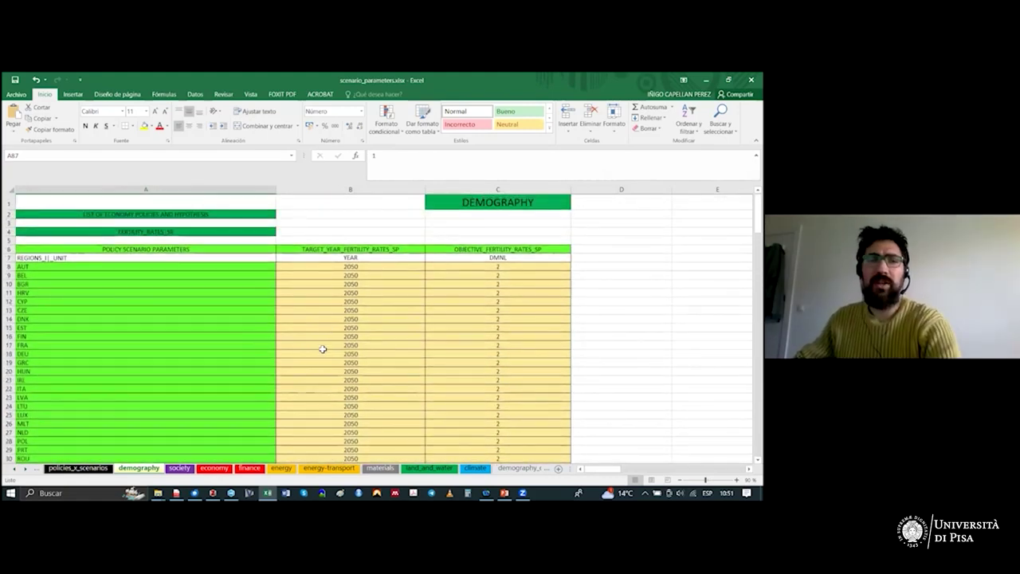
Browse the society, economy, finance and energy sheets, and bring the remaining sheet names into view.
{"action": "left_click", "coordinate": [180, 470]}
{"action": "scroll", "coordinate": [370, 392], "scroll_direction": "down", "scroll_amount": 3}
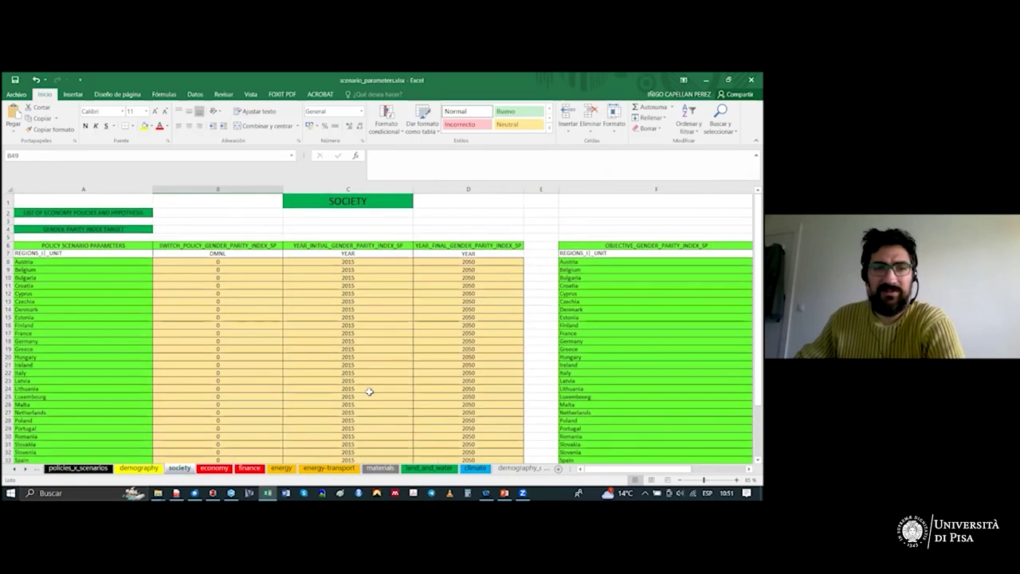
{"action": "left_click", "coordinate": [213, 468]}
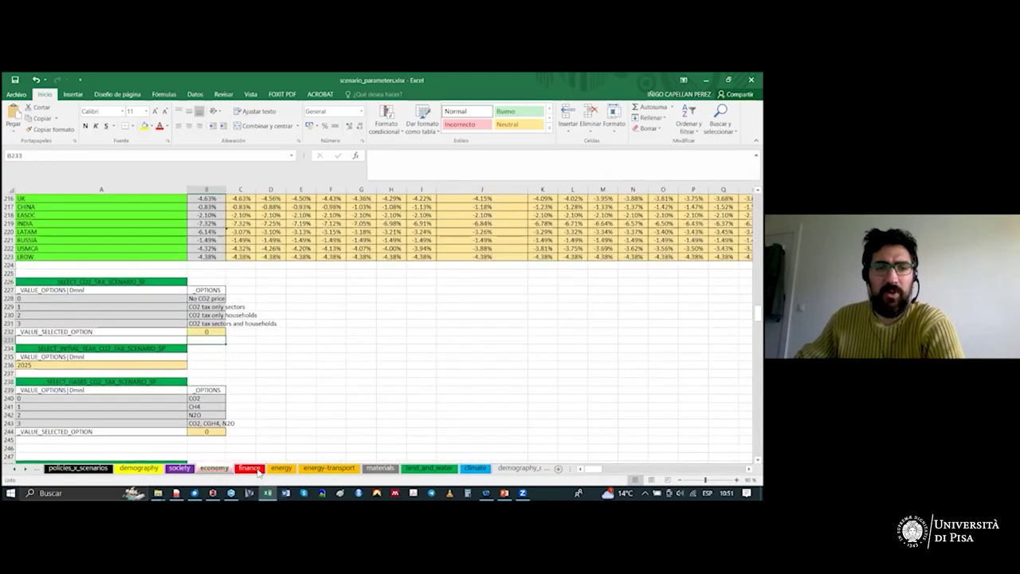
{"action": "left_click", "coordinate": [249, 469]}
{"action": "left_click", "coordinate": [281, 469]}
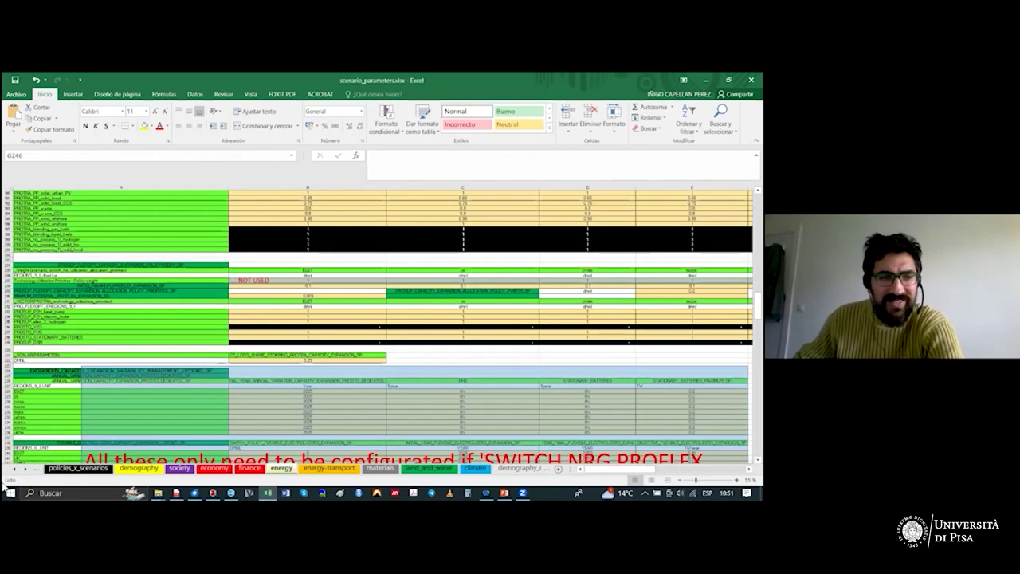
{"action": "left_click", "coordinate": [27, 470]}
{"action": "left_click", "coordinate": [26, 470]}
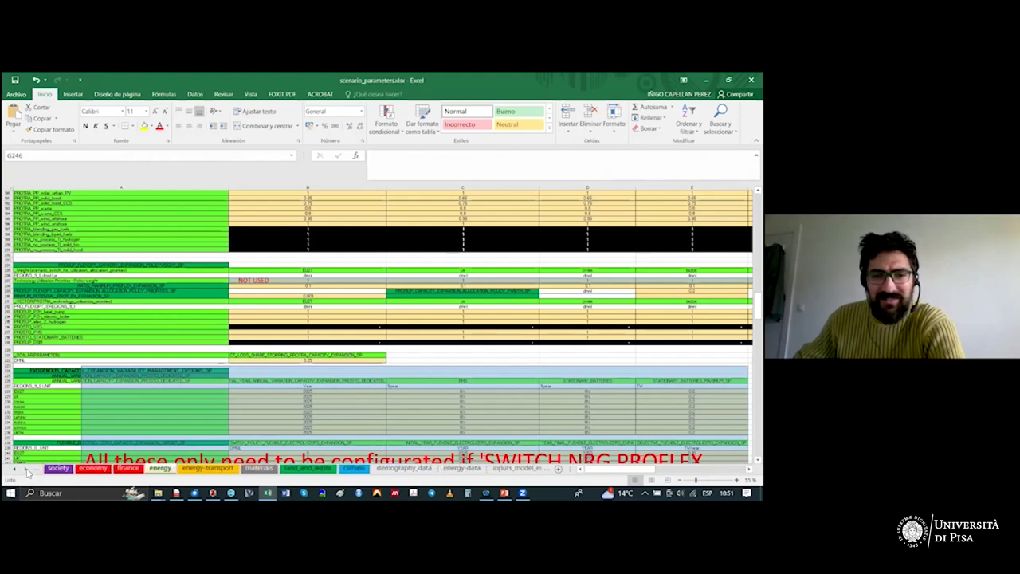
{"action": "left_click", "coordinate": [26, 470]}
{"action": "left_click", "coordinate": [27, 470]}
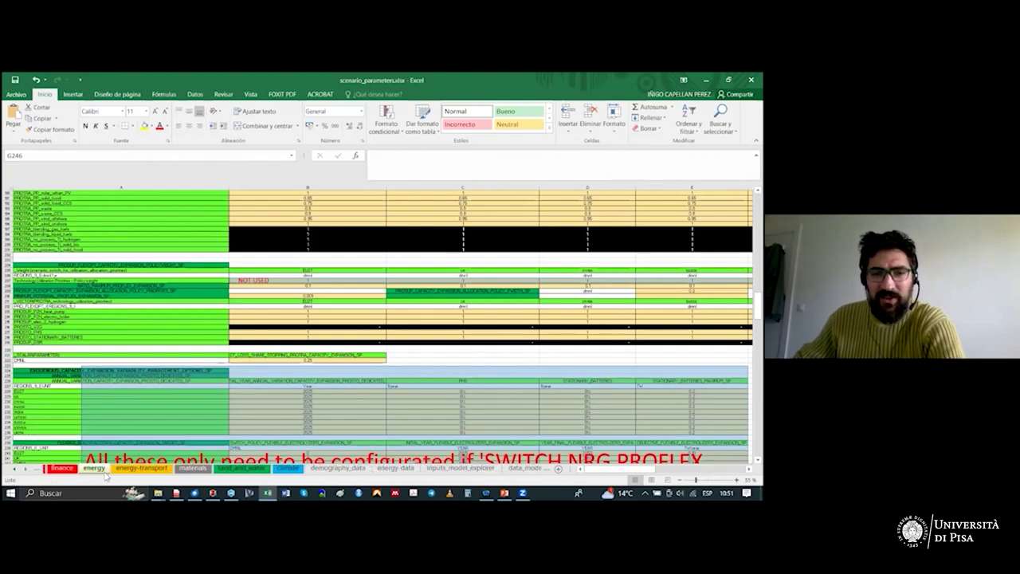
Return to the list_policies_hypotheses sheet and select Households propensity to consume in the HYPOTHESES section.
{"action": "left_click", "coordinate": [14, 470]}
{"action": "left_click", "coordinate": [14, 470]}
{"action": "left_click", "coordinate": [13, 470]}
{"action": "left_click", "coordinate": [13, 470]}
{"action": "left_click", "coordinate": [13, 470]}
{"action": "left_click", "coordinate": [14, 470]}
{"action": "left_click", "coordinate": [14, 470]}
{"action": "left_click", "coordinate": [202, 473]}
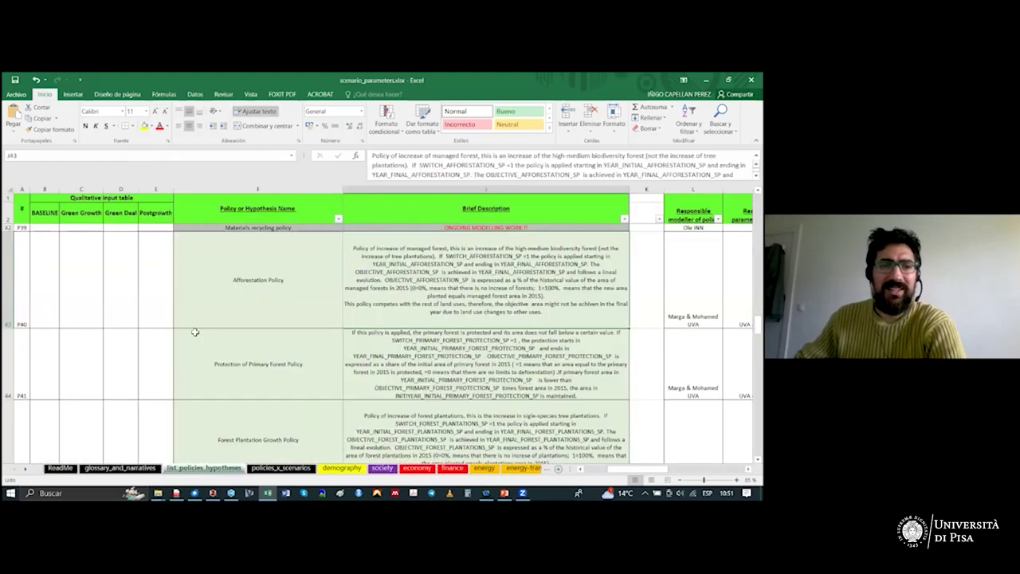
{"action": "scroll", "coordinate": [215, 303], "scroll_direction": "down", "scroll_amount": 3}
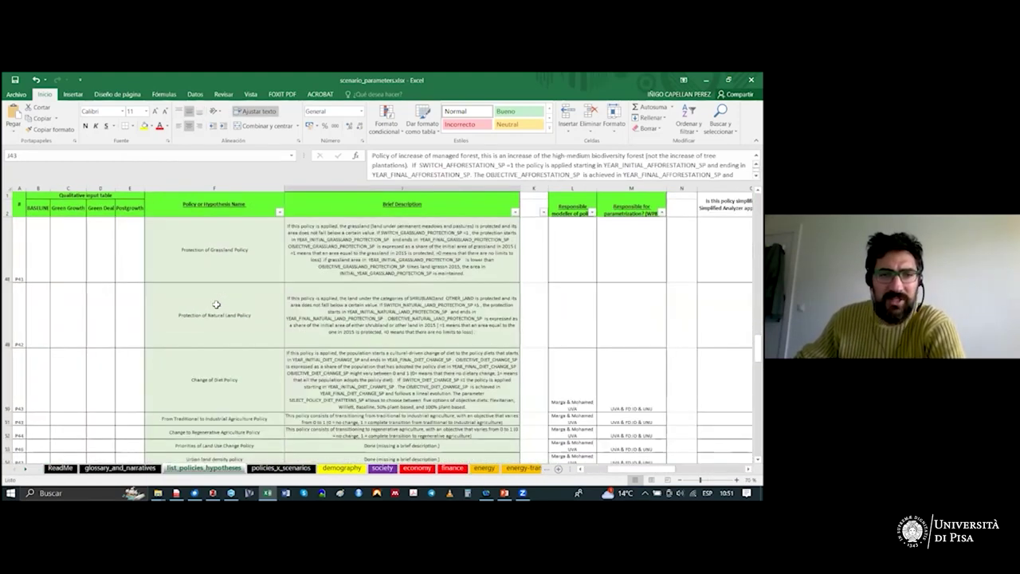
{"action": "scroll", "coordinate": [215, 304], "scroll_direction": "down", "scroll_amount": 2}
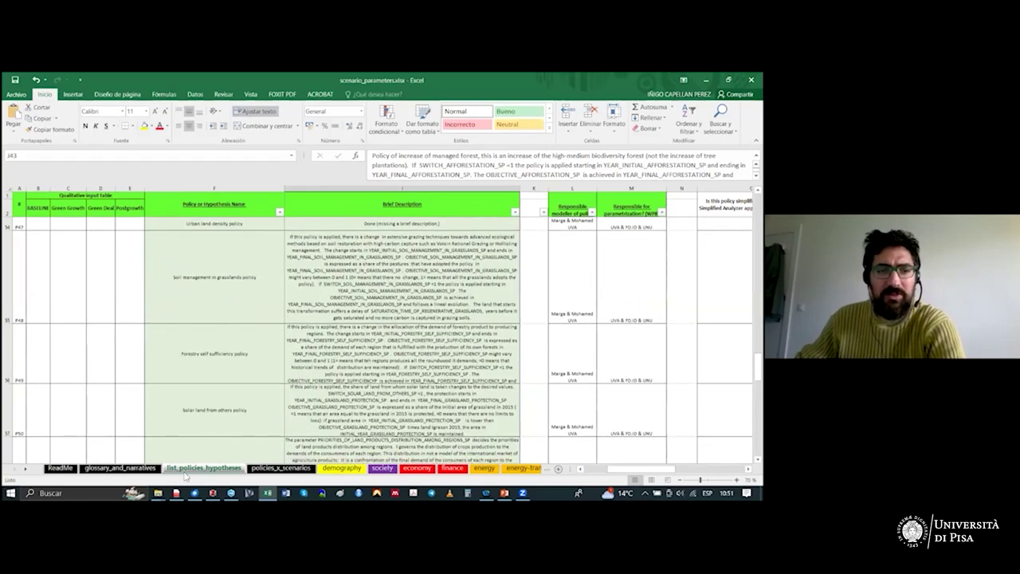
{"action": "scroll", "coordinate": [171, 374], "scroll_direction": "down", "scroll_amount": 5}
{"action": "scroll", "coordinate": [171, 367], "scroll_direction": "down", "scroll_amount": 2}
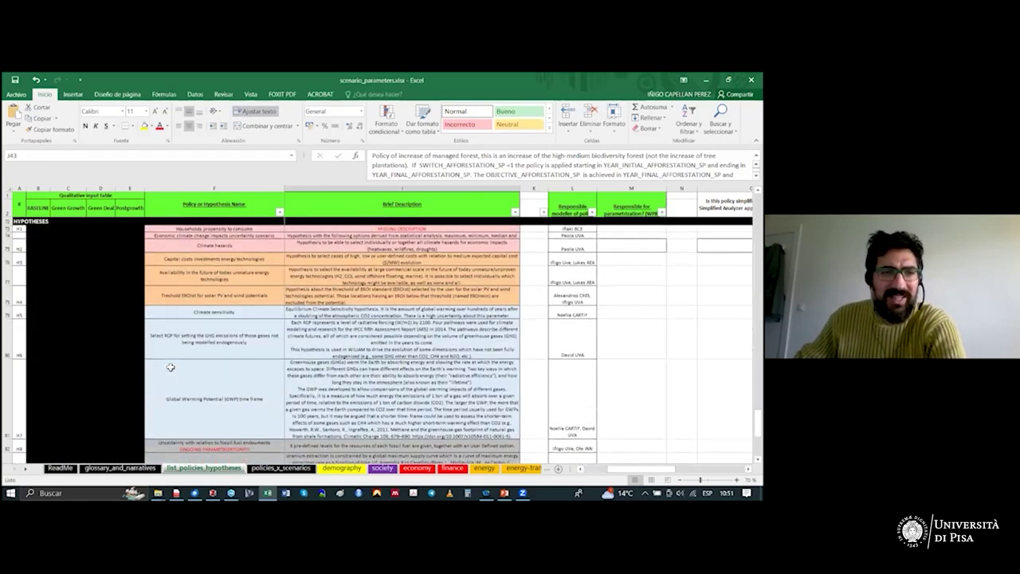
{"action": "left_click", "coordinate": [175, 248]}
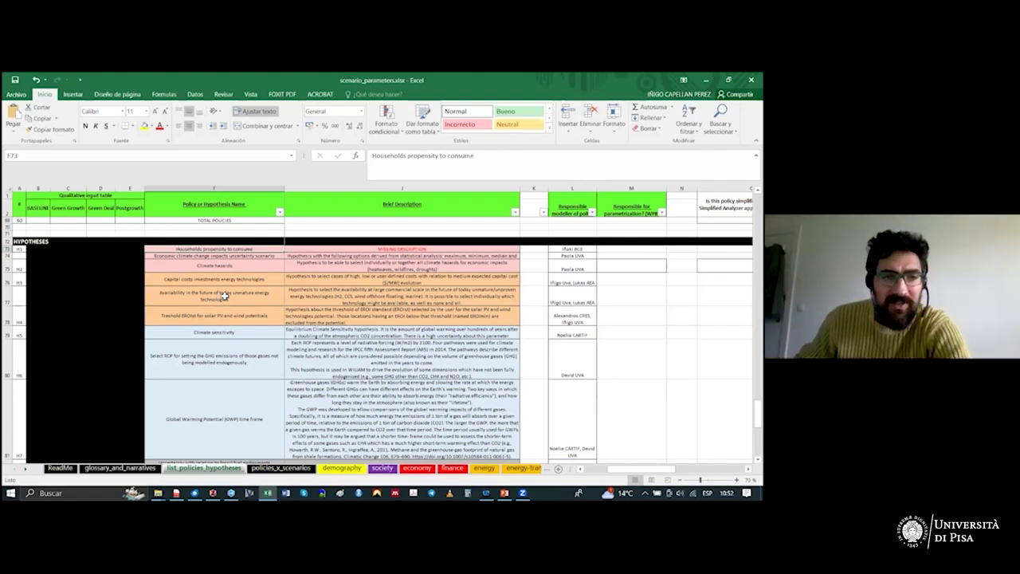
Enlarge the hypotheses list and examine the descriptions from Climate sensitivity through Maximum global supply curve for uranium.
{"action": "scroll", "coordinate": [307, 355], "scroll_direction": "up", "scroll_amount": 1, "text": "ctrl"}
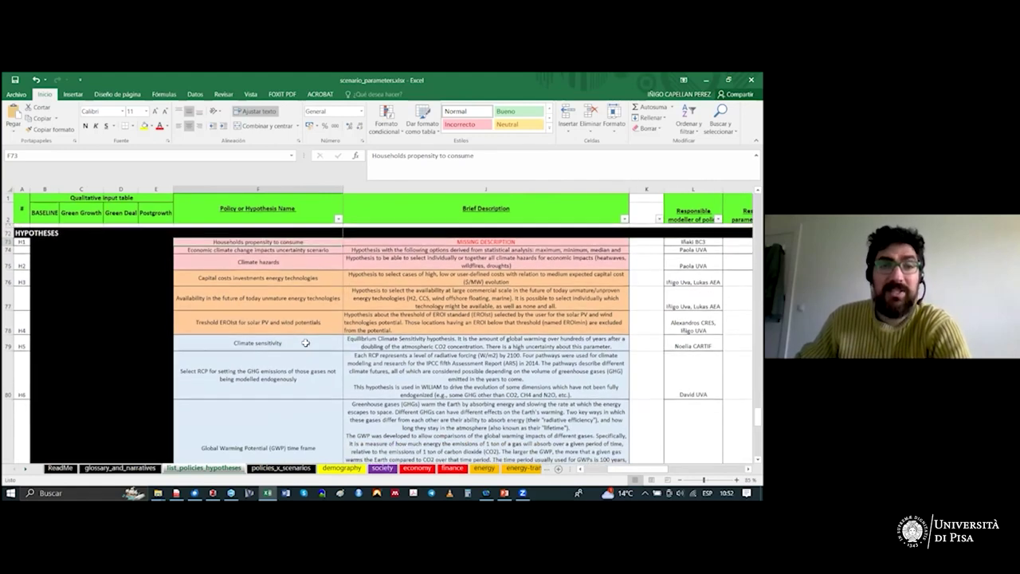
{"action": "left_click", "coordinate": [311, 339]}
{"action": "scroll", "coordinate": [322, 359], "scroll_direction": "up", "scroll_amount": 1, "text": "ctrl"}
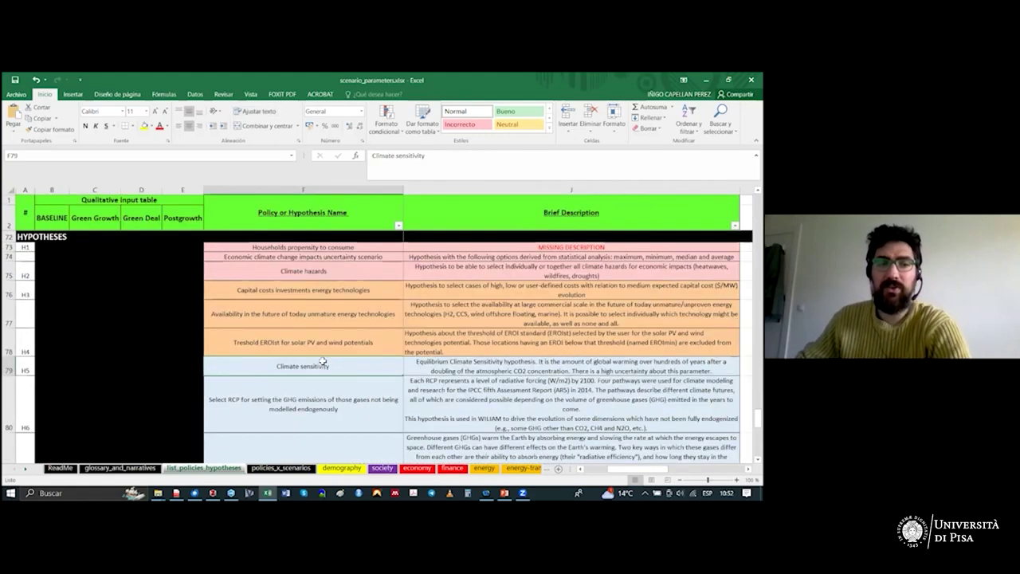
{"action": "scroll", "coordinate": [405, 348], "scroll_direction": "down", "scroll_amount": 1}
{"action": "scroll", "coordinate": [404, 348], "scroll_direction": "down", "scroll_amount": 1}
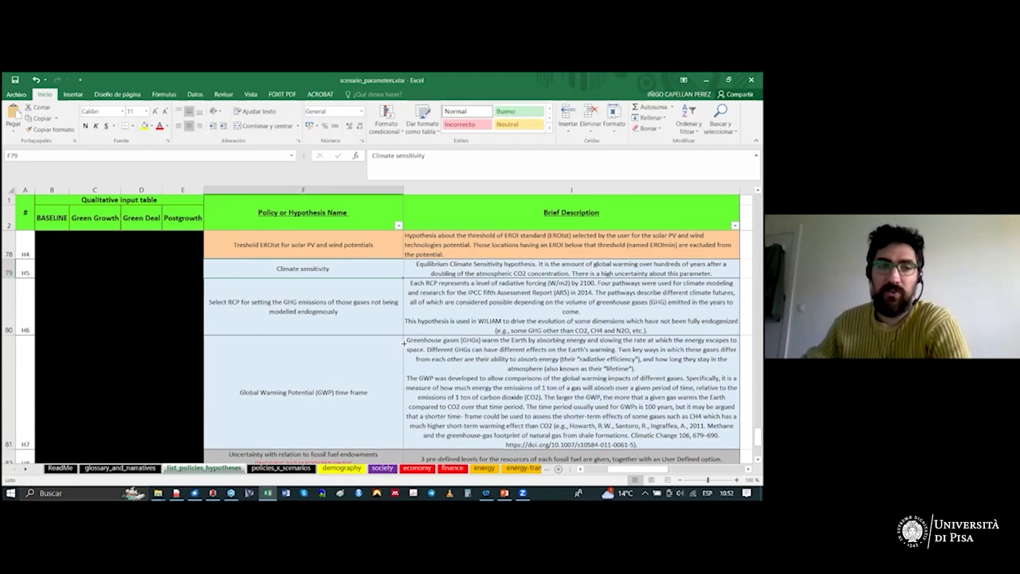
{"action": "scroll", "coordinate": [388, 341], "scroll_direction": "down", "scroll_amount": 1}
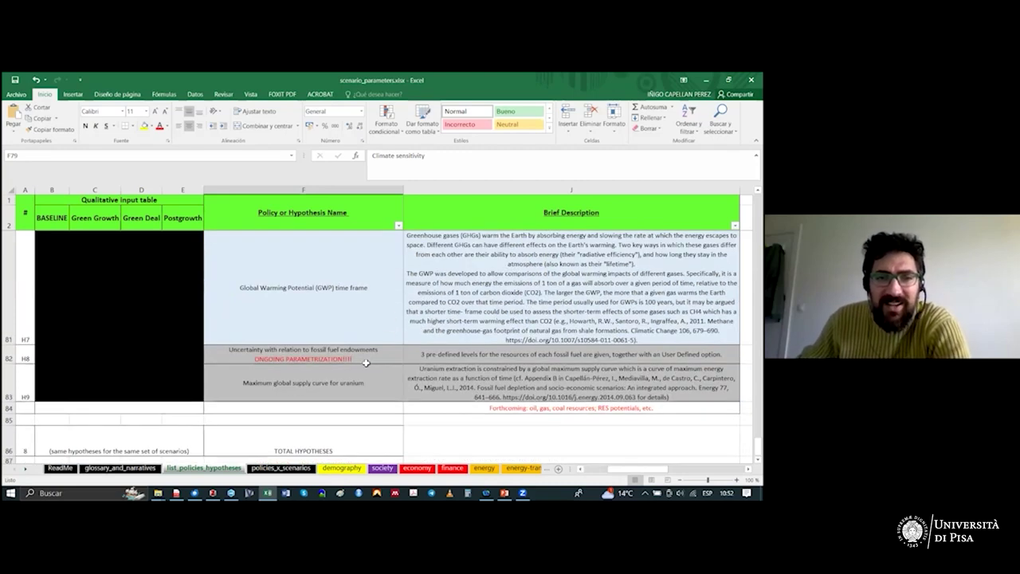
Try to follow the FOSSIL_RESOURCE_ESTIMATION_LOW_MED_HIGH_OTHER_SP link of the fossil fuel endowments hypothesis.
{"action": "left_click", "coordinate": [363, 353]}
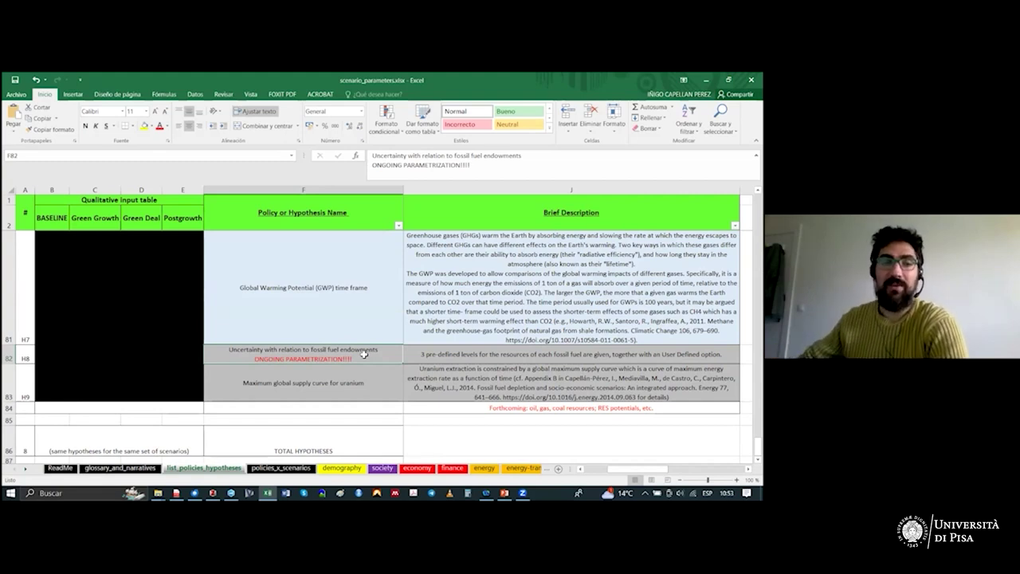
{"action": "key", "text": "Right"}
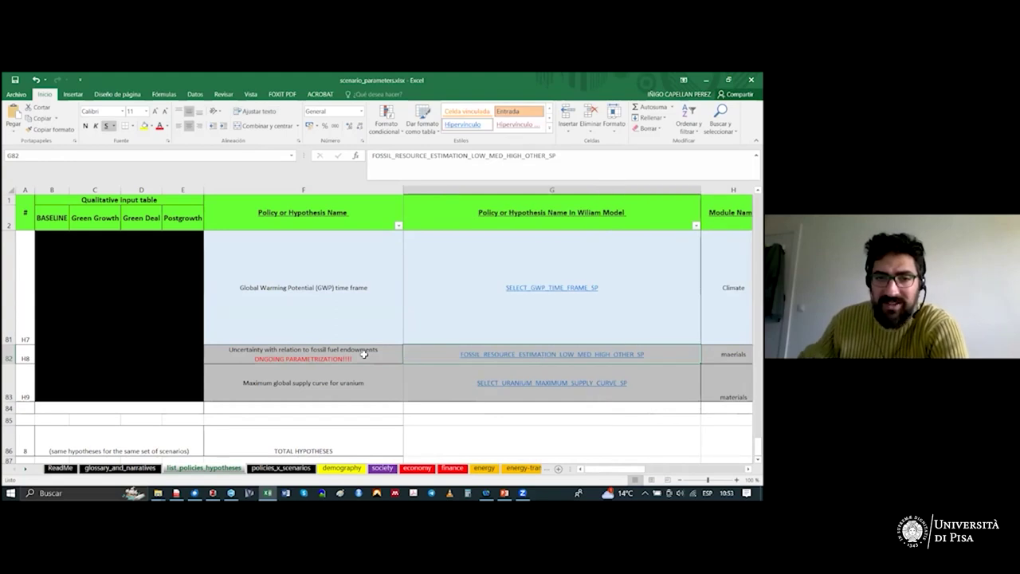
{"action": "left_click", "coordinate": [528, 356]}
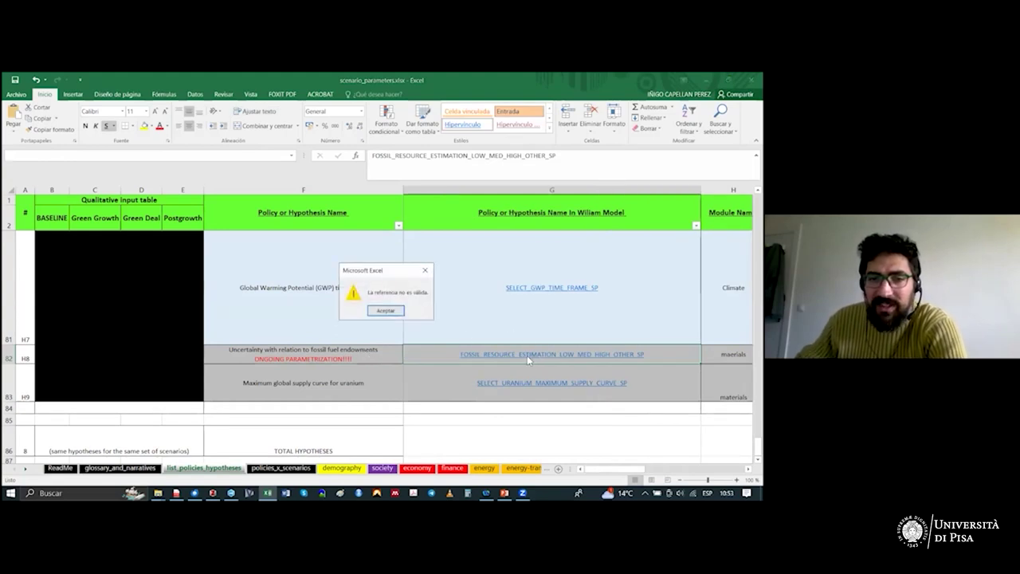
{"action": "left_click", "coordinate": [385, 310]}
Open the materials sheet and locate the fossil resource estimation table with its low, medium, high and other options.
{"action": "left_click", "coordinate": [28, 470]}
{"action": "left_click", "coordinate": [26, 469]}
{"action": "left_click", "coordinate": [26, 469]}
{"action": "left_click", "coordinate": [309, 468]}
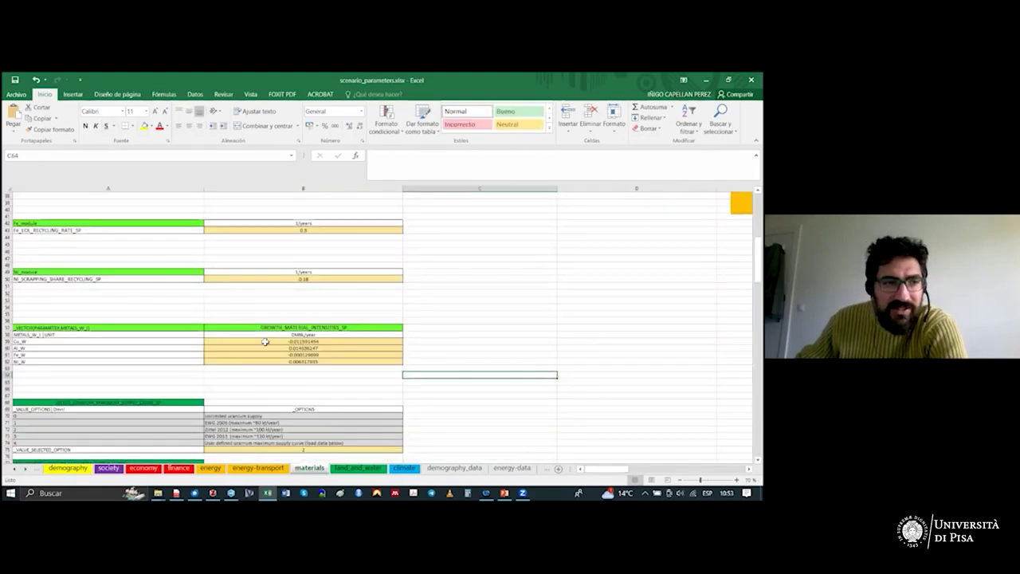
{"action": "scroll", "coordinate": [265, 341], "scroll_direction": "up", "scroll_amount": 12}
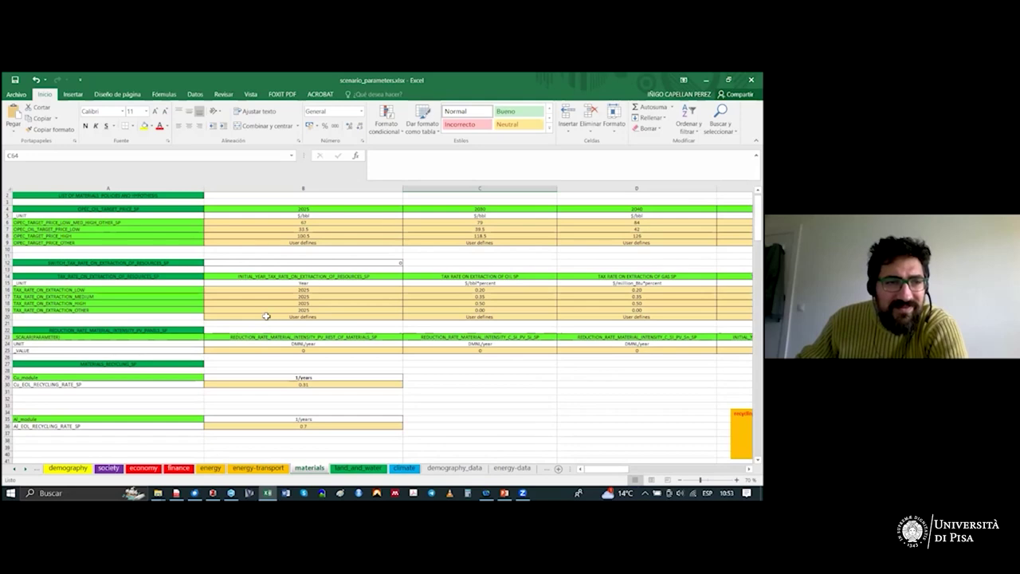
{"action": "scroll", "coordinate": [266, 316], "scroll_direction": "down", "scroll_amount": 1}
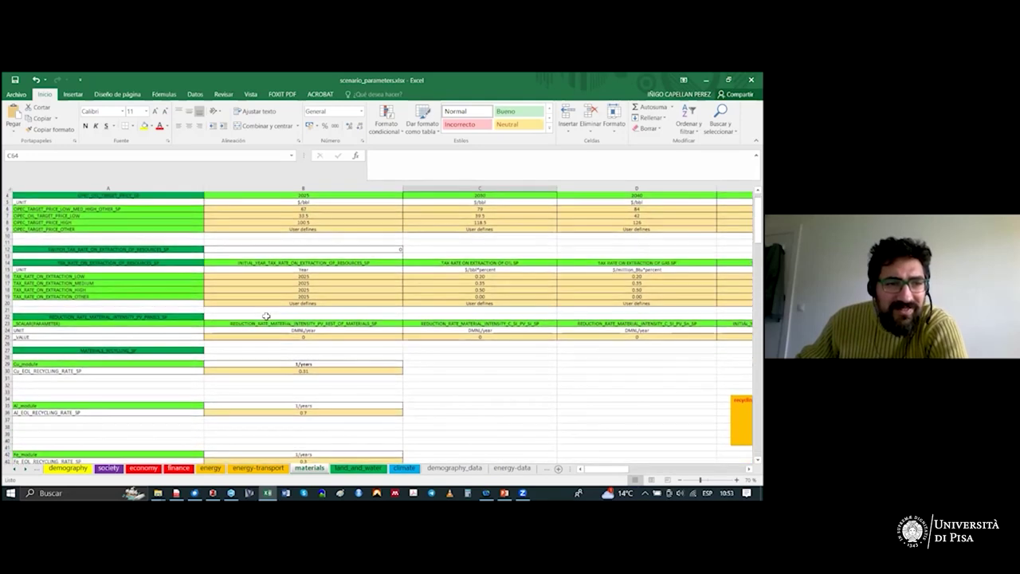
{"action": "scroll", "coordinate": [266, 316], "scroll_direction": "down", "scroll_amount": 13}
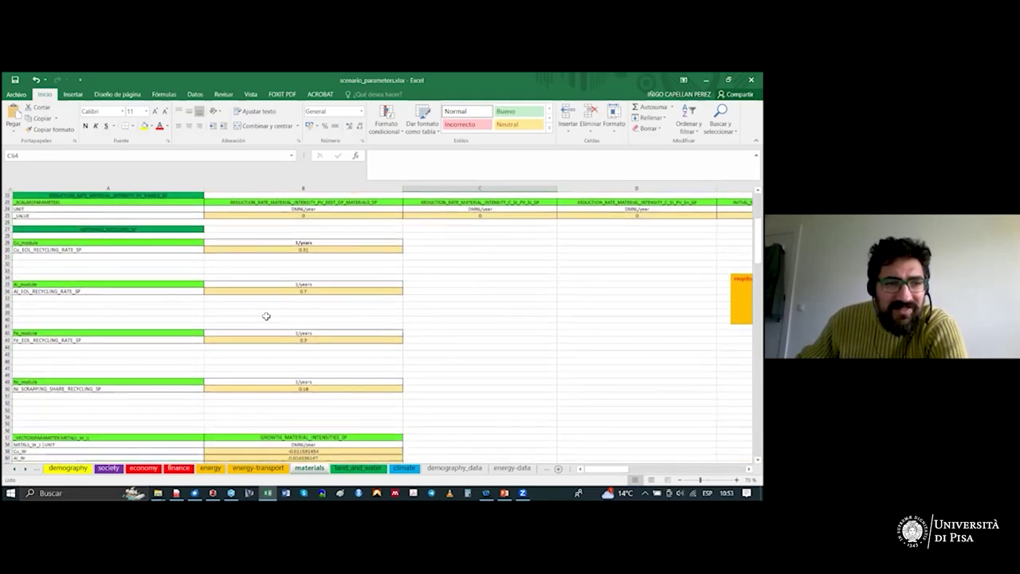
{"action": "scroll", "coordinate": [267, 316], "scroll_direction": "down", "scroll_amount": 4}
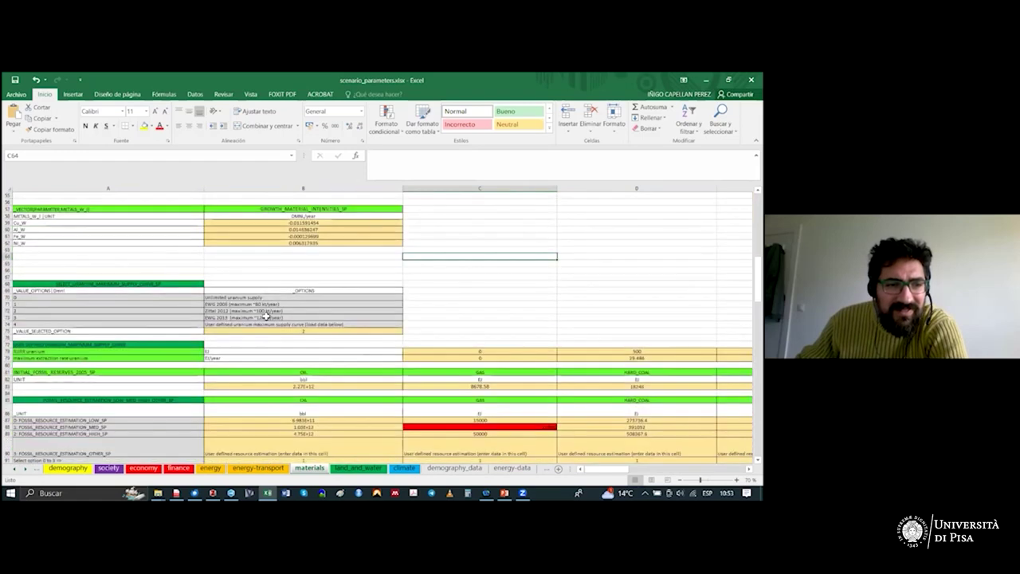
{"action": "scroll", "coordinate": [266, 317], "scroll_direction": "down", "scroll_amount": 6}
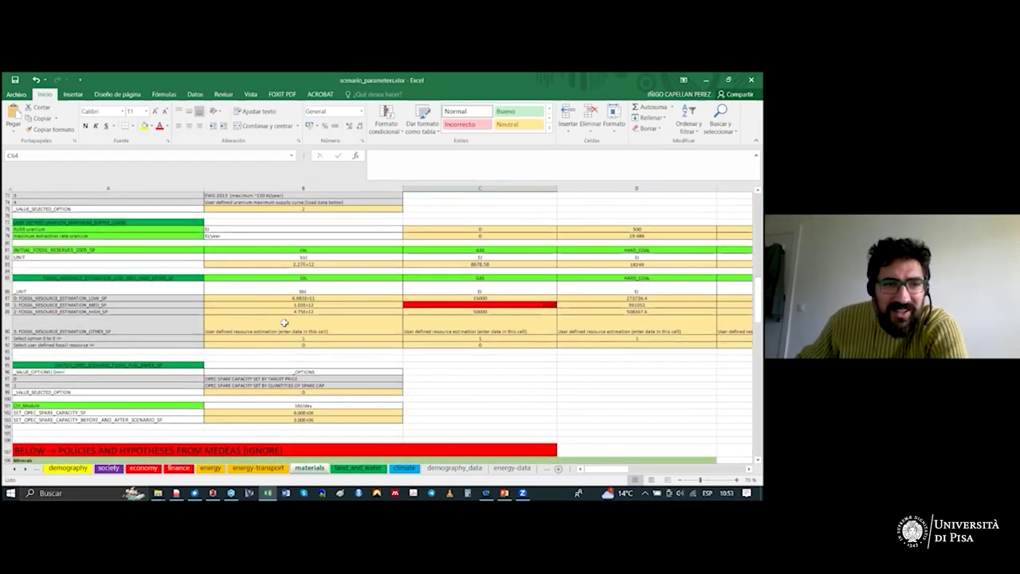
Enlarge the fossil resource estimation table and inspect the oil entries for the low, medium, high and user-defined resource options.
{"action": "scroll", "coordinate": [266, 317], "scroll_direction": "up", "scroll_amount": 1, "text": "ctrl"}
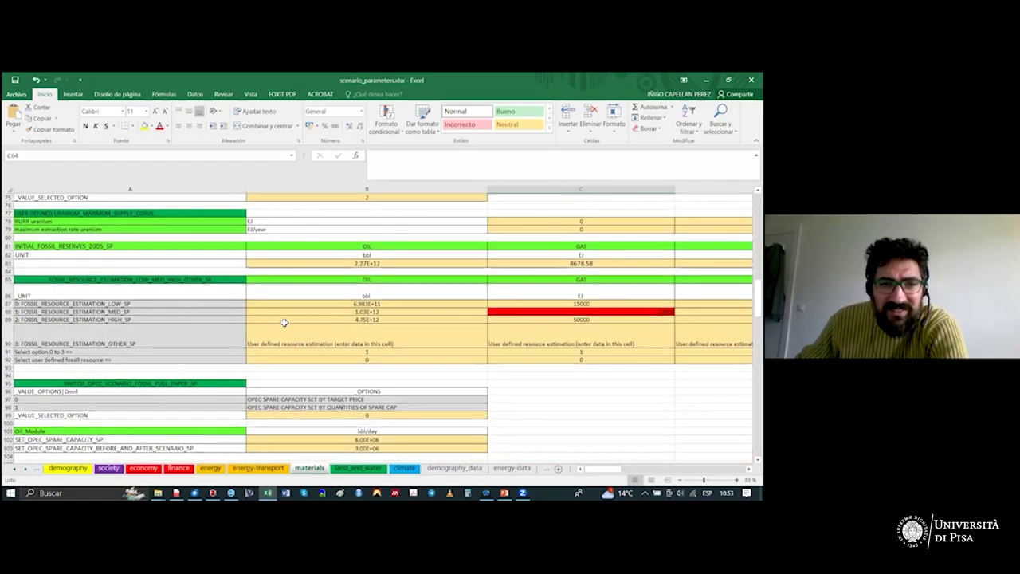
{"action": "left_click", "coordinate": [103, 281]}
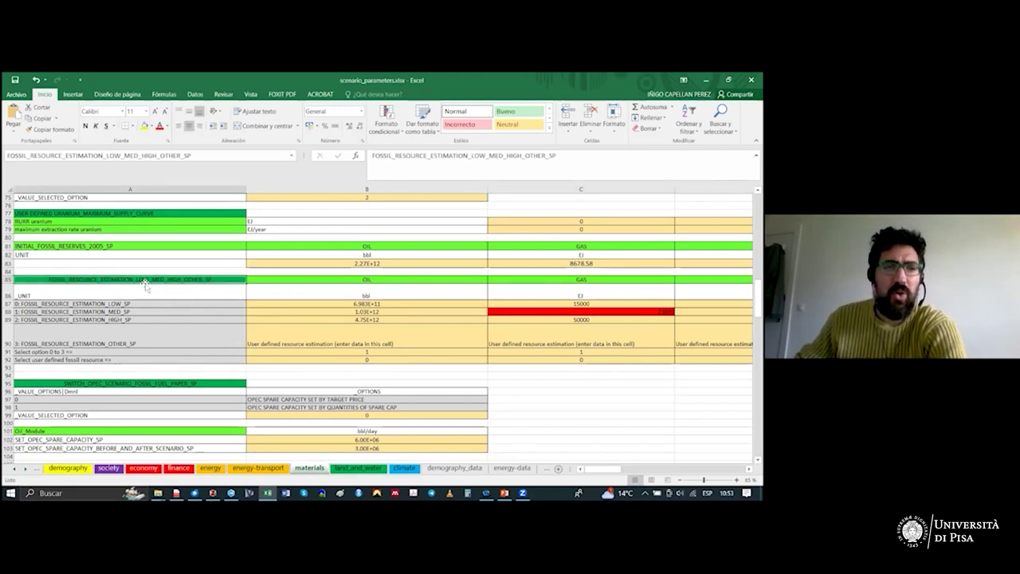
{"action": "left_click", "coordinate": [327, 304]}
{"action": "left_click", "coordinate": [324, 313]}
{"action": "key", "text": "Down"}
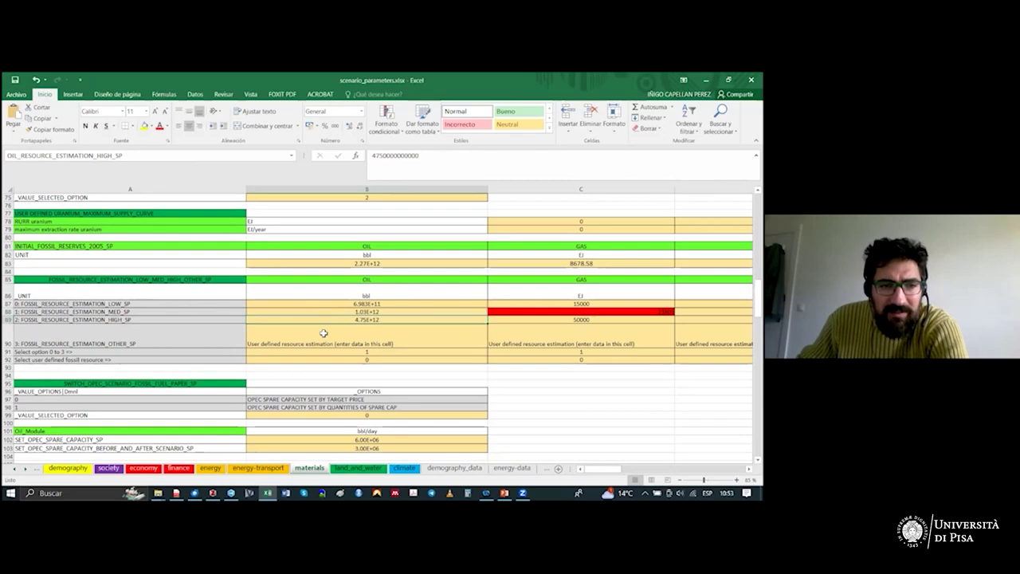
{"action": "left_click", "coordinate": [328, 361]}
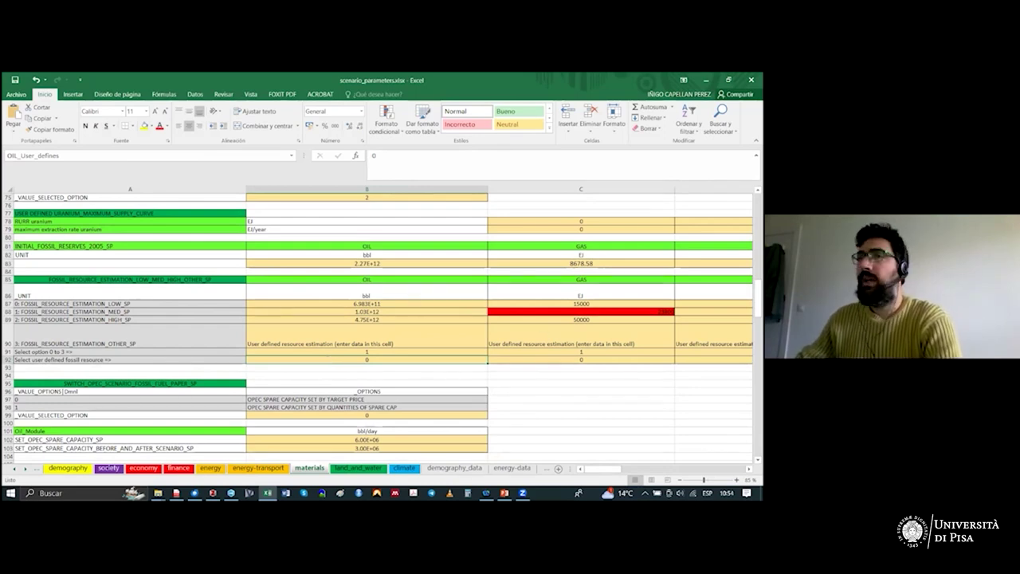
Switch to the PowerPoint slideshow and advance to the Conclusions slide, revealing its BASELINE point.
{"action": "key", "text": "alt+Tab"}
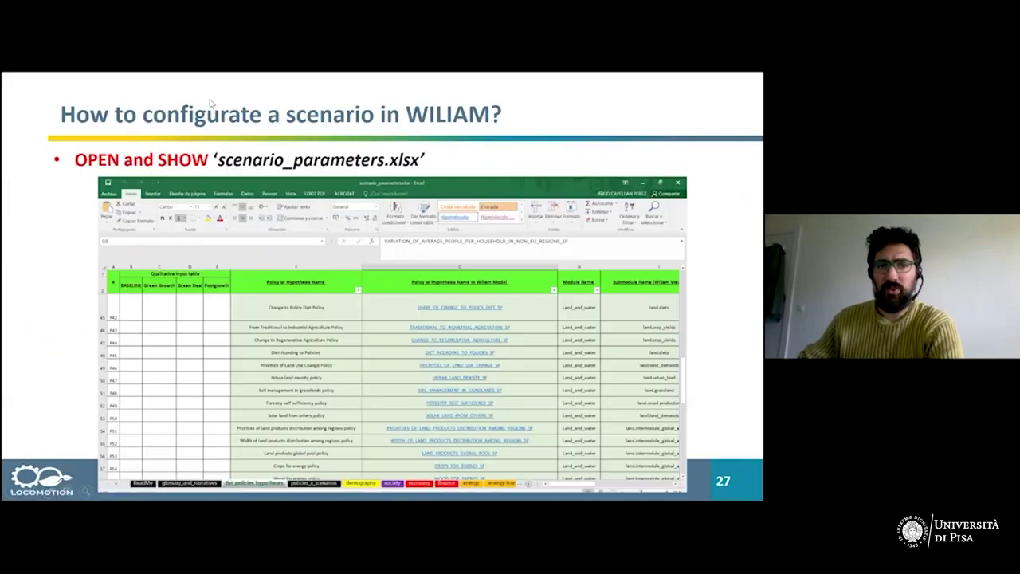
{"action": "left_click", "coordinate": [211, 104]}
{"action": "left_click", "coordinate": [211, 104]}
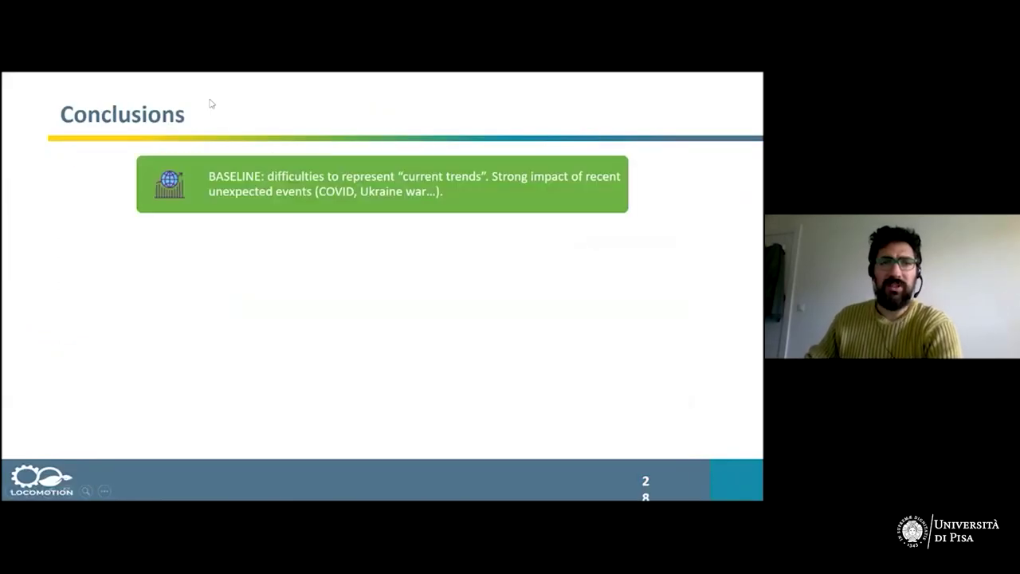